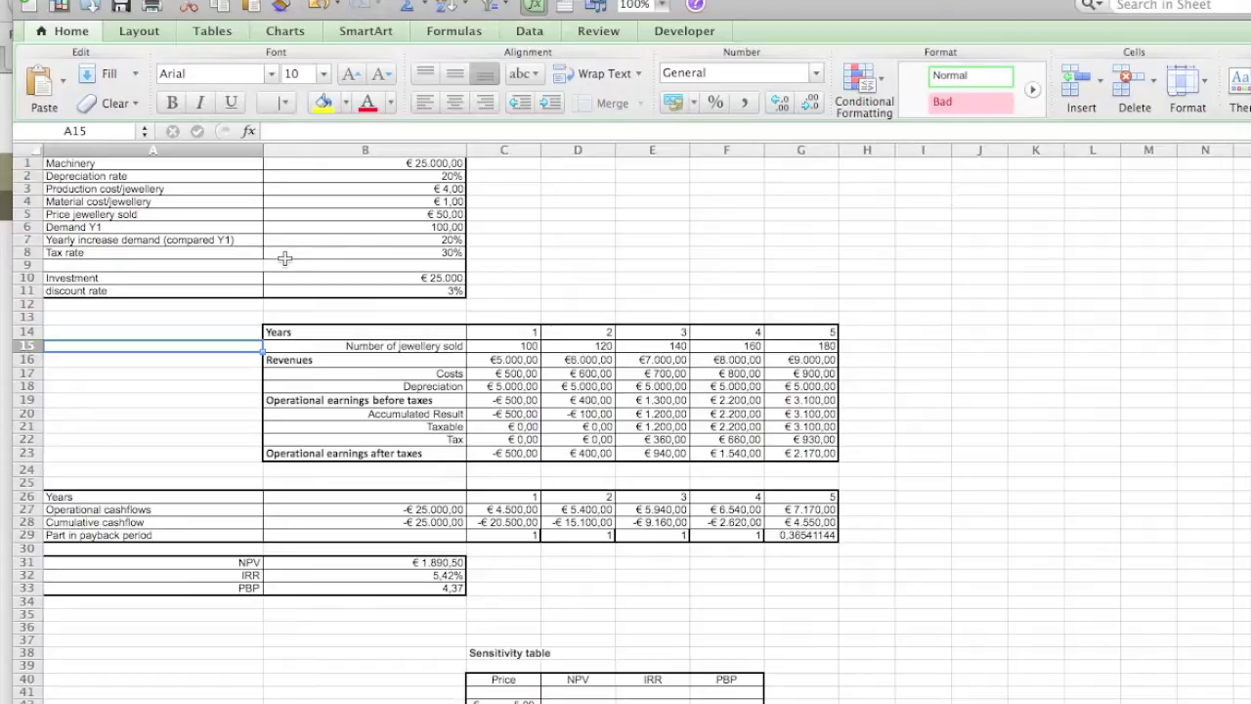
# Check the Demand Y1 formula, then try a jewellery price of 40 in B5.
pyautogui.click(146, 223)
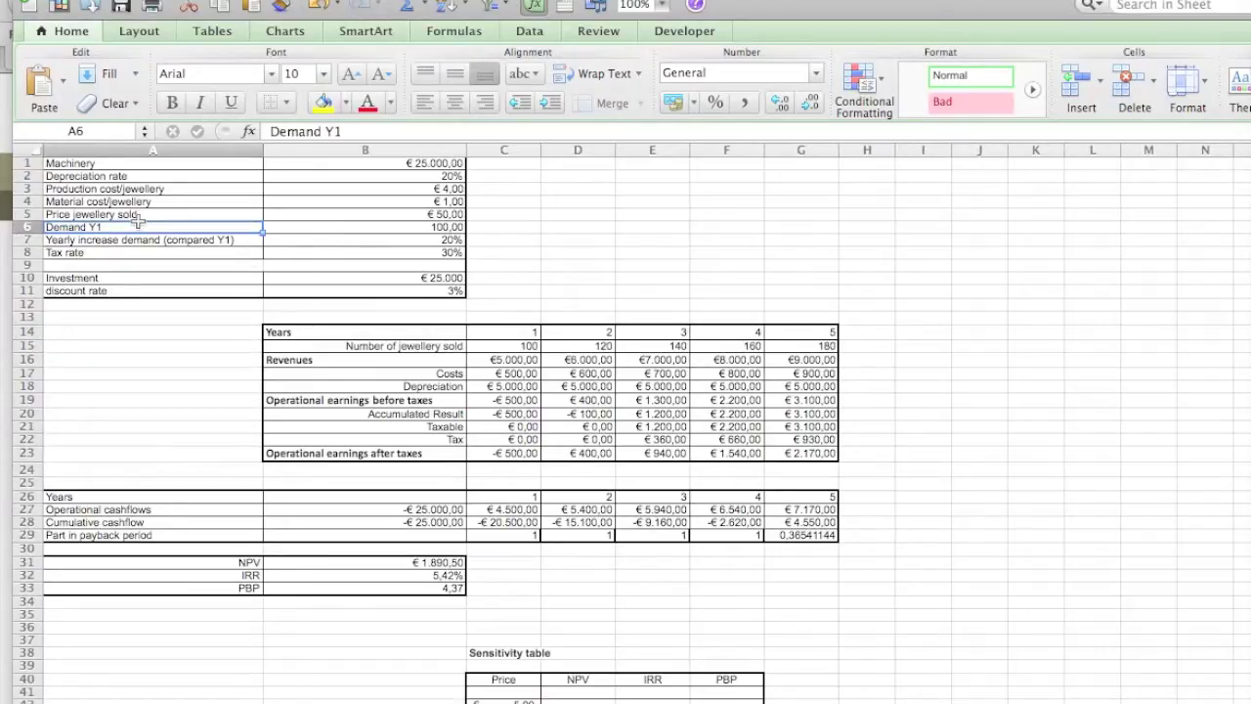
pyautogui.click(363, 227)
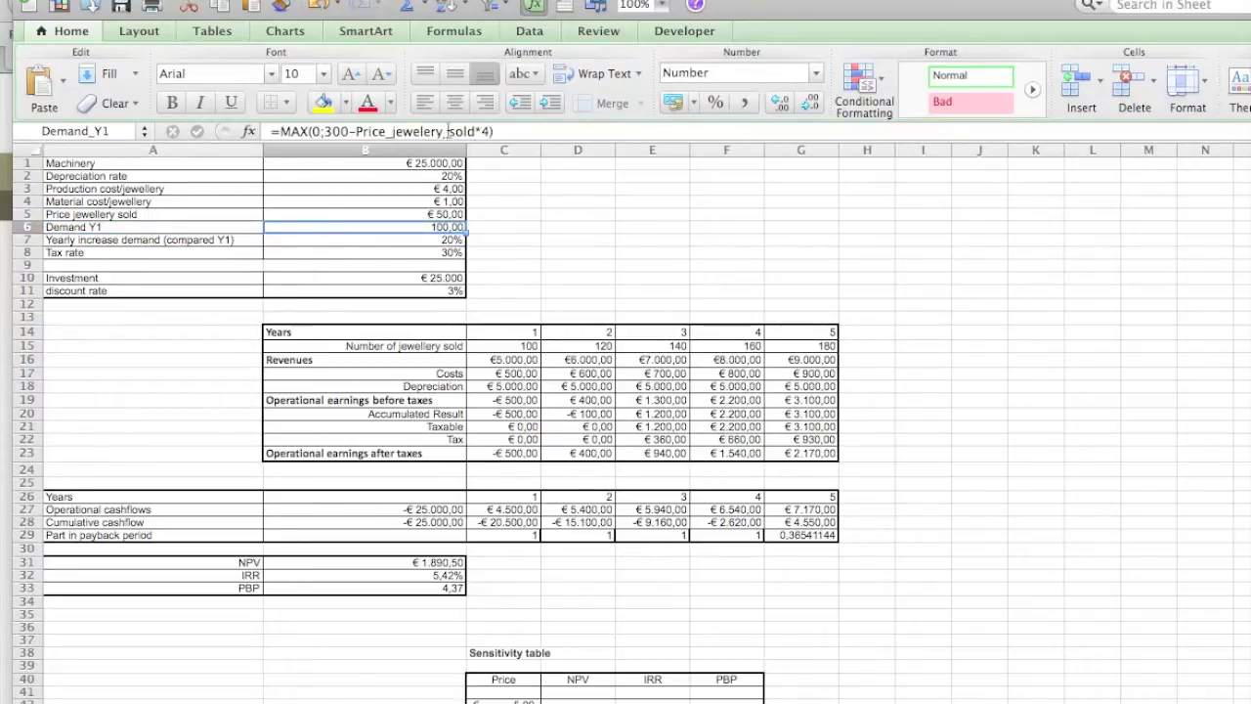
pyautogui.click(422, 214)
pyautogui.click(323, 135)
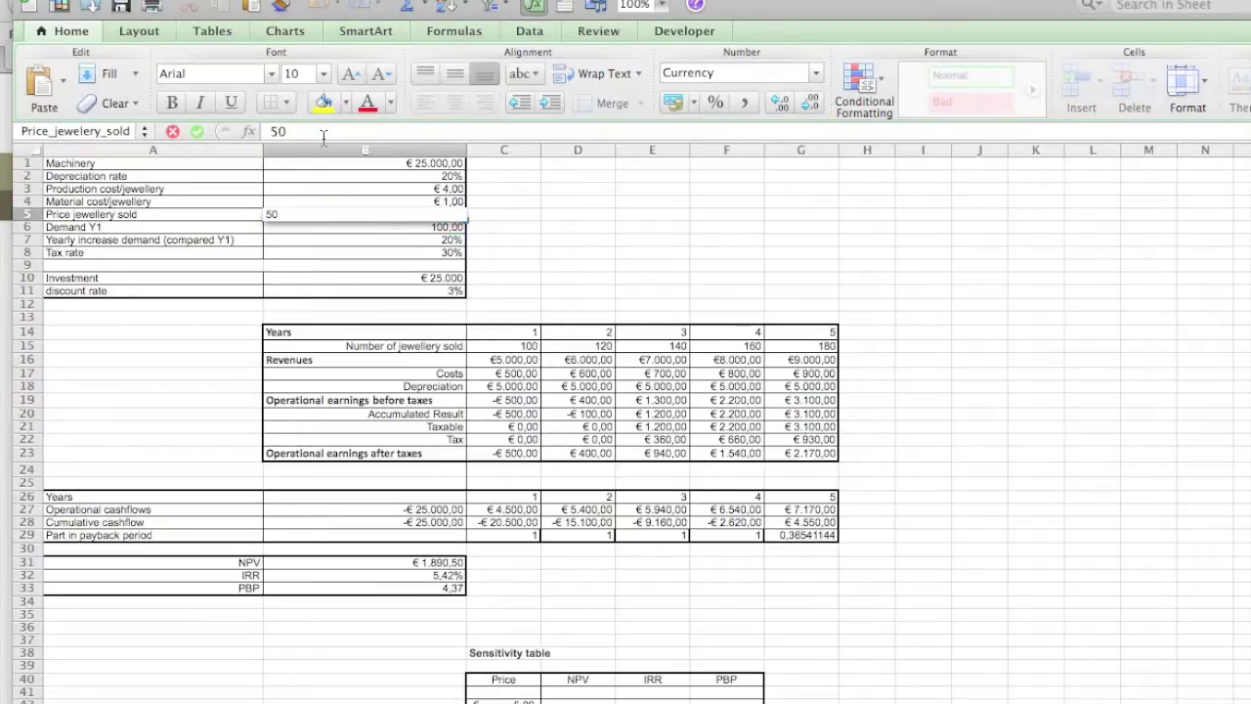
pyautogui.press('BackSpace')
pyautogui.press('Return')
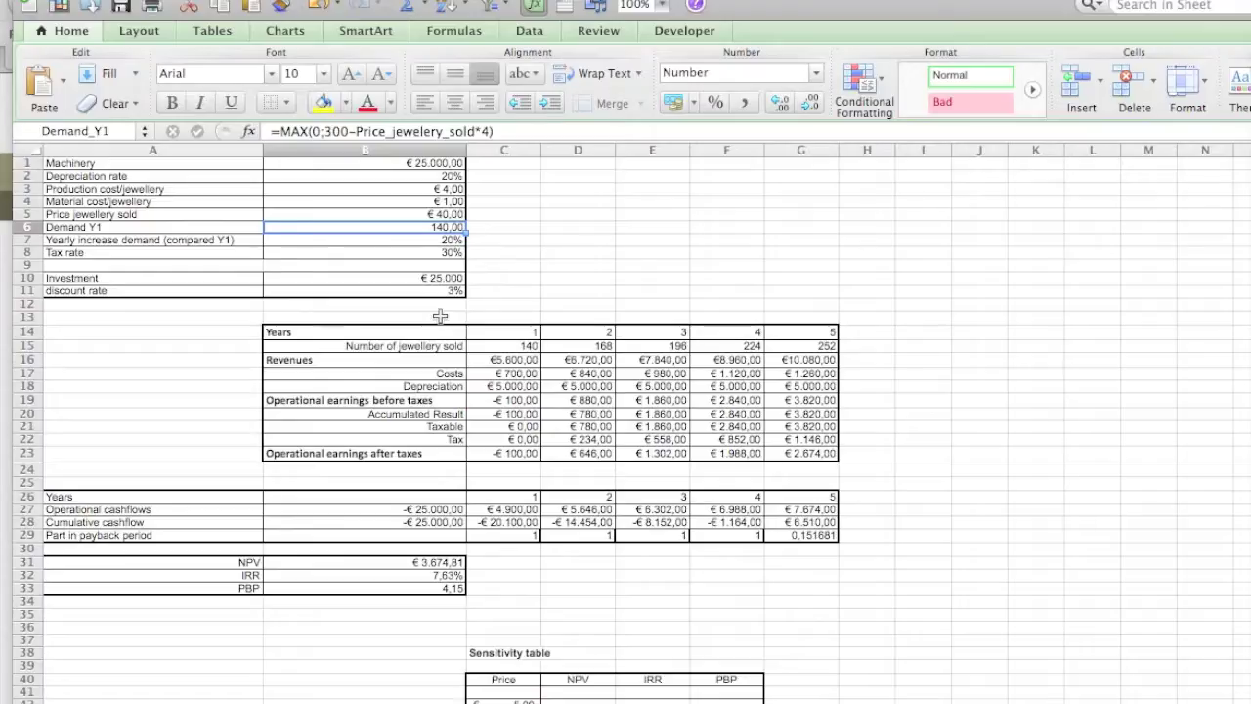
# Set the jewellery price in B5 back to 50.
pyautogui.click(444, 214)
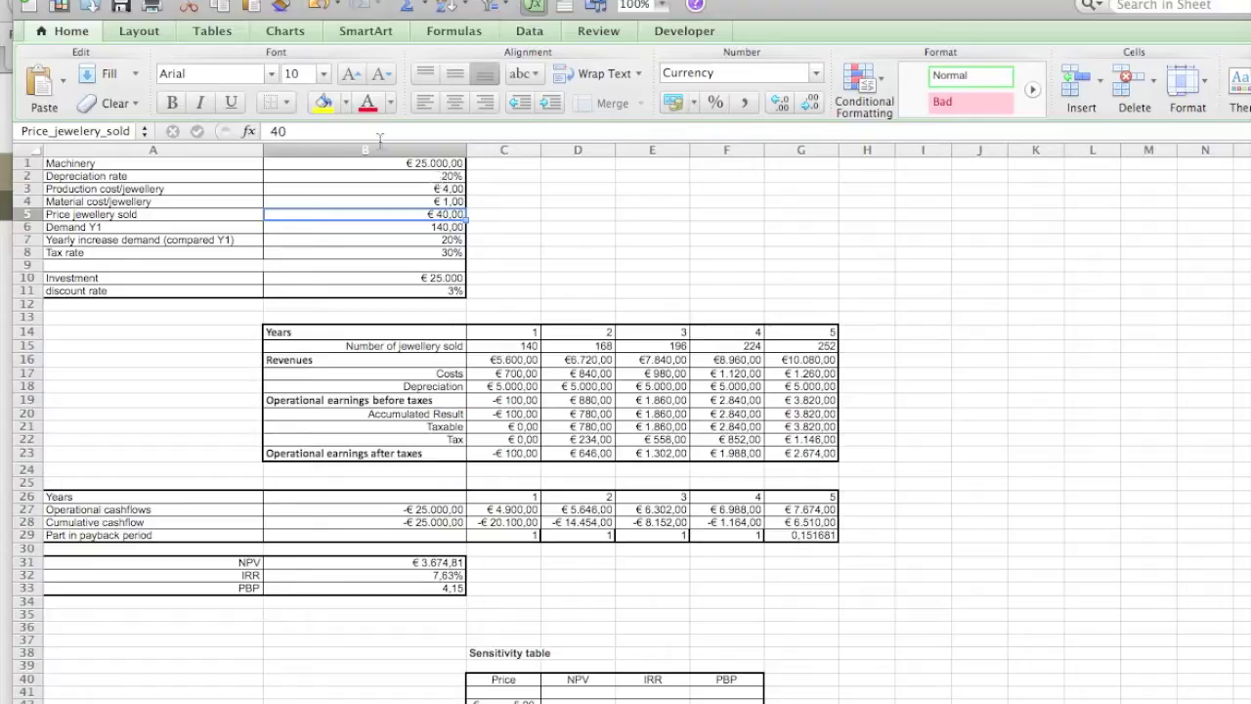
pyautogui.click(324, 131)
pyautogui.press('BackSpace')
pyautogui.press('BackSpace')
pyautogui.write('50')
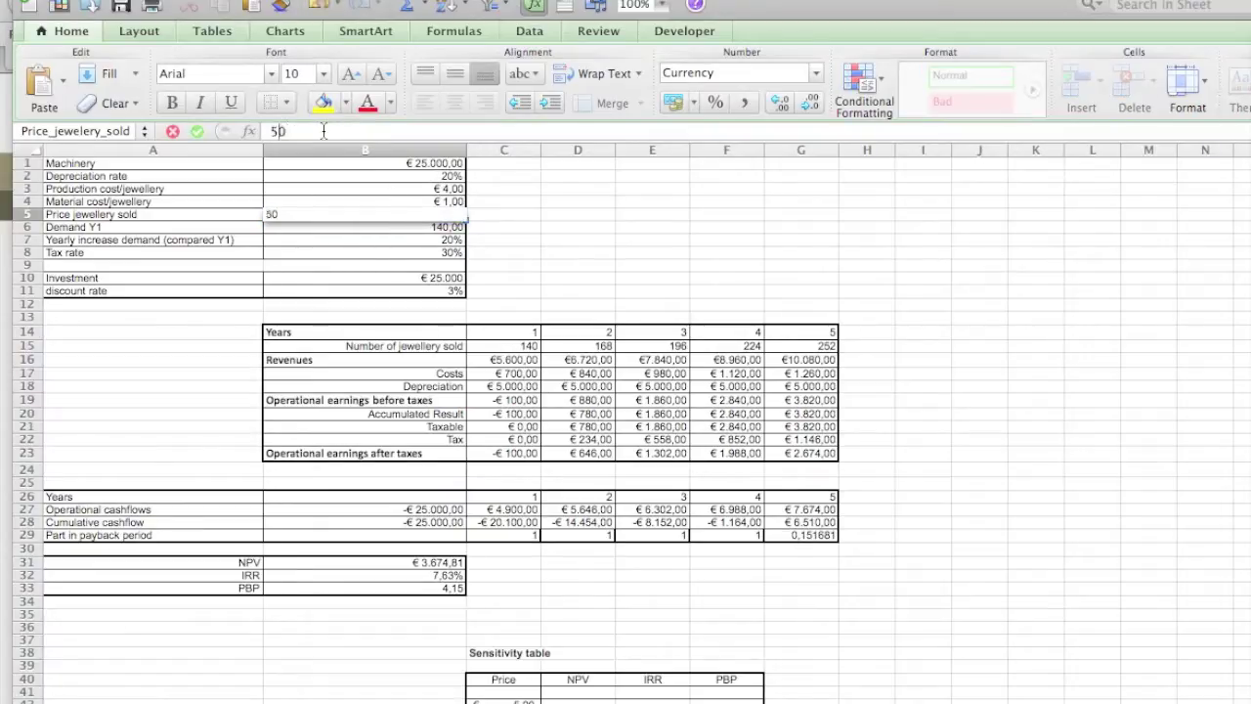
pyautogui.press('Return')
# Review the sensitivity table layout and the PBP formula in B33.
pyautogui.scroll(-5, 591, 551)
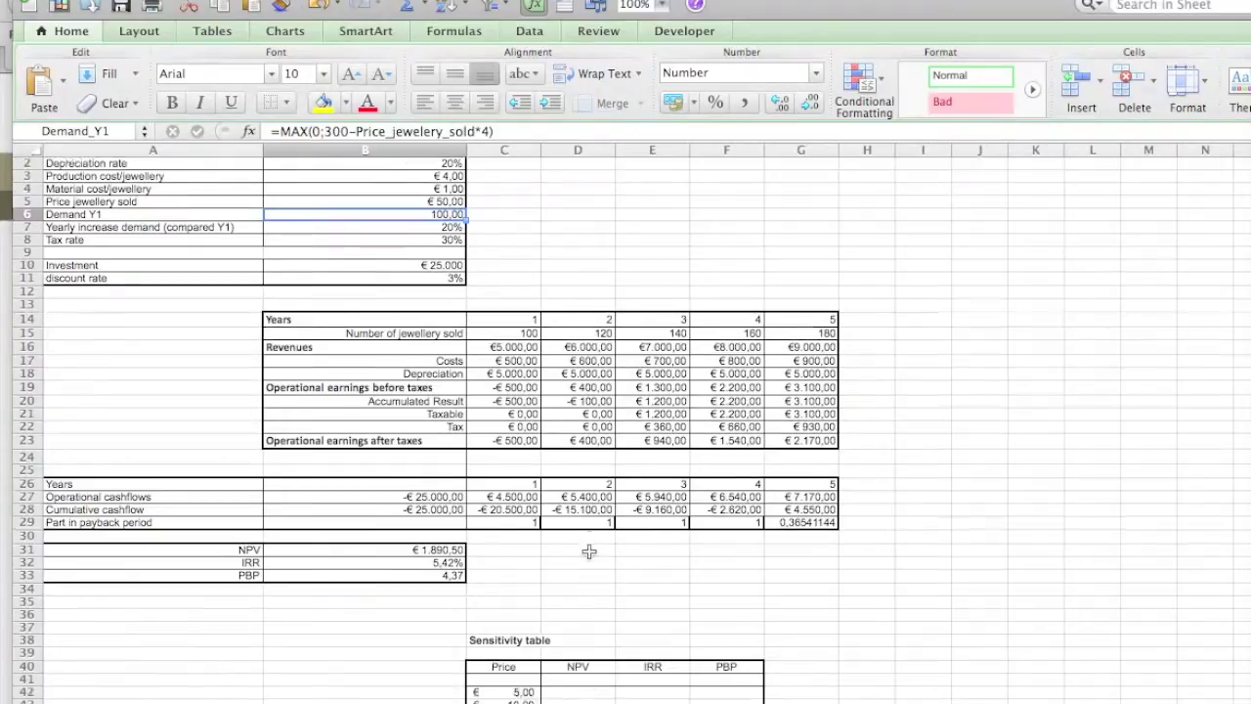
pyautogui.click(503, 501)
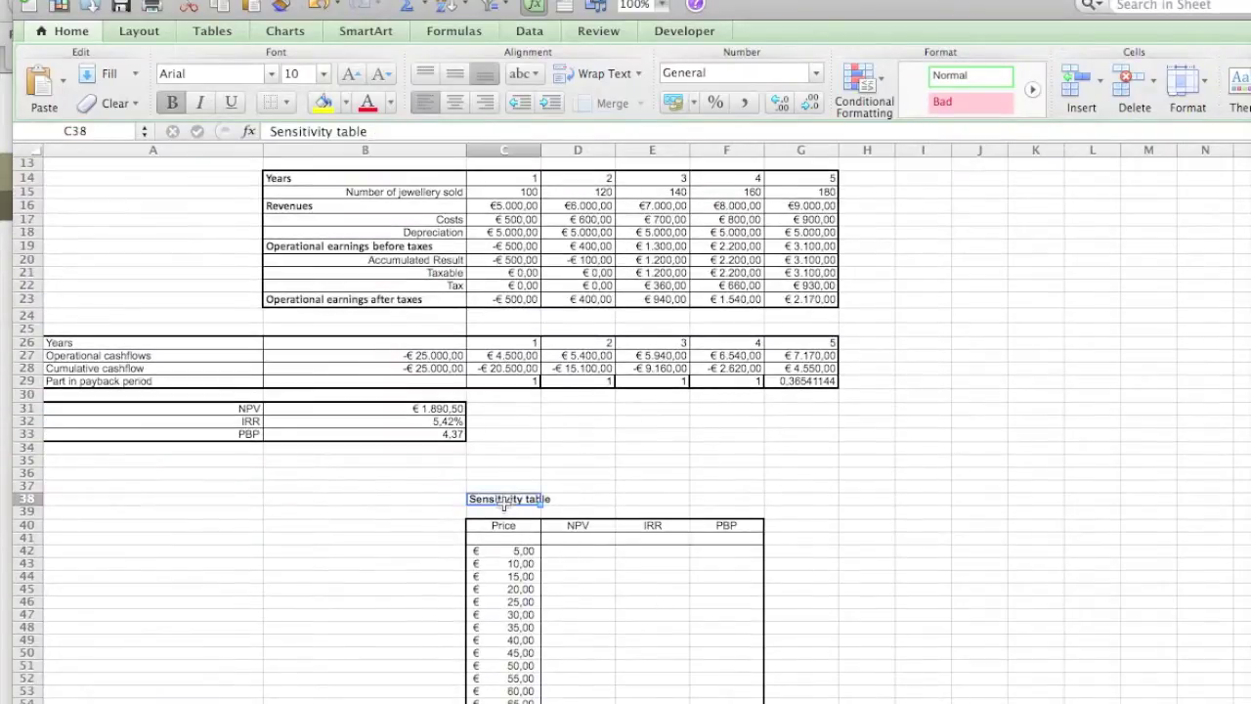
pyautogui.scroll(-10, 504, 489)
pyautogui.scroll(3, 504, 489)
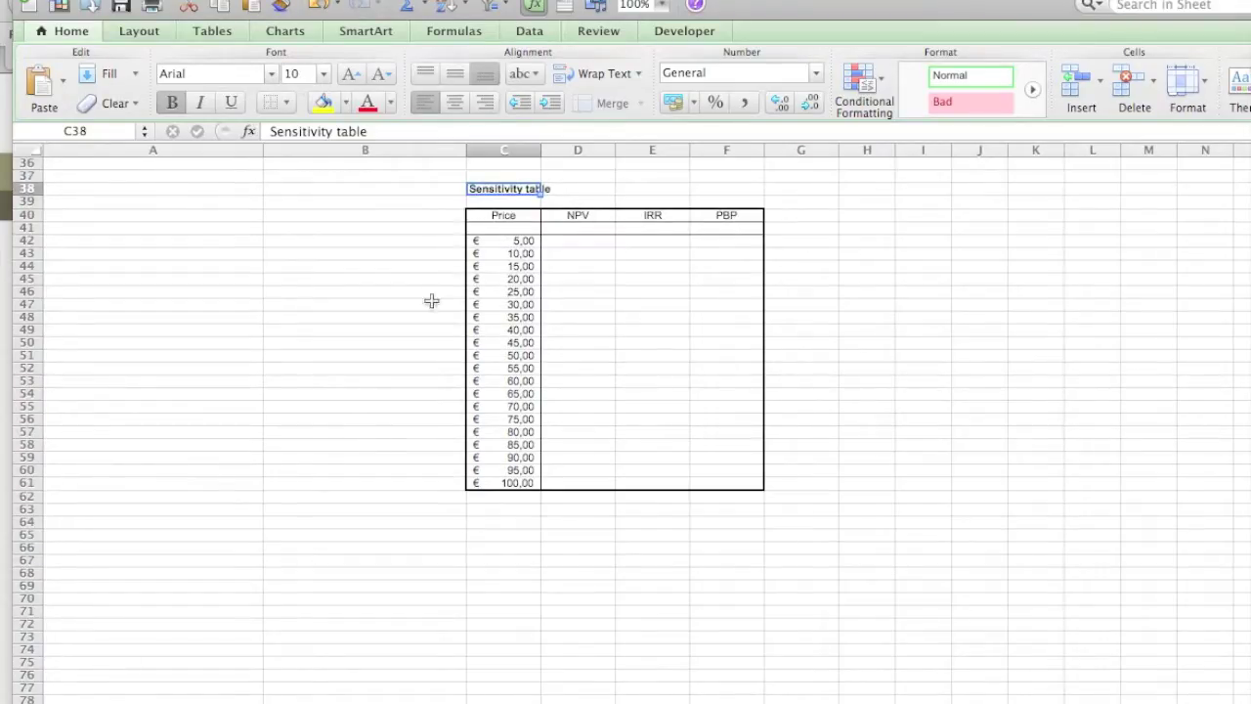
pyautogui.scroll(2, 428, 292)
pyautogui.scroll(1, 429, 291)
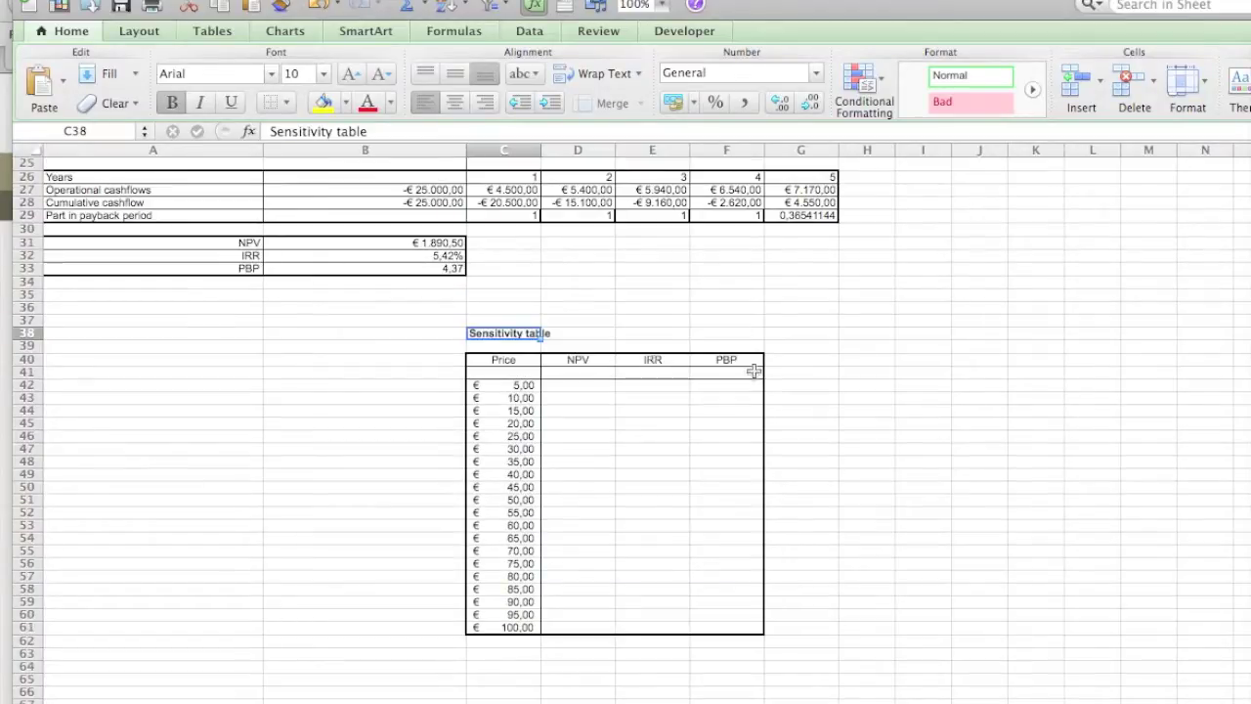
pyautogui.scroll(4, 521, 457)
pyautogui.scroll(3, 521, 457)
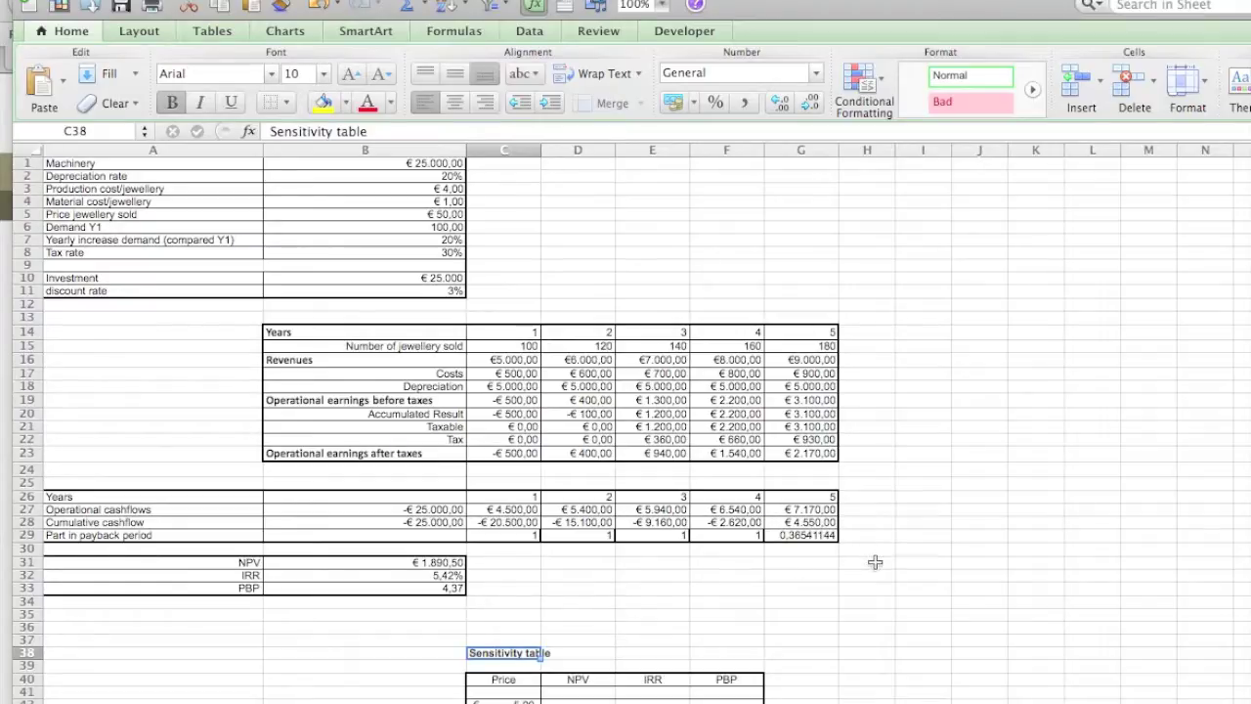
pyautogui.click(359, 590)
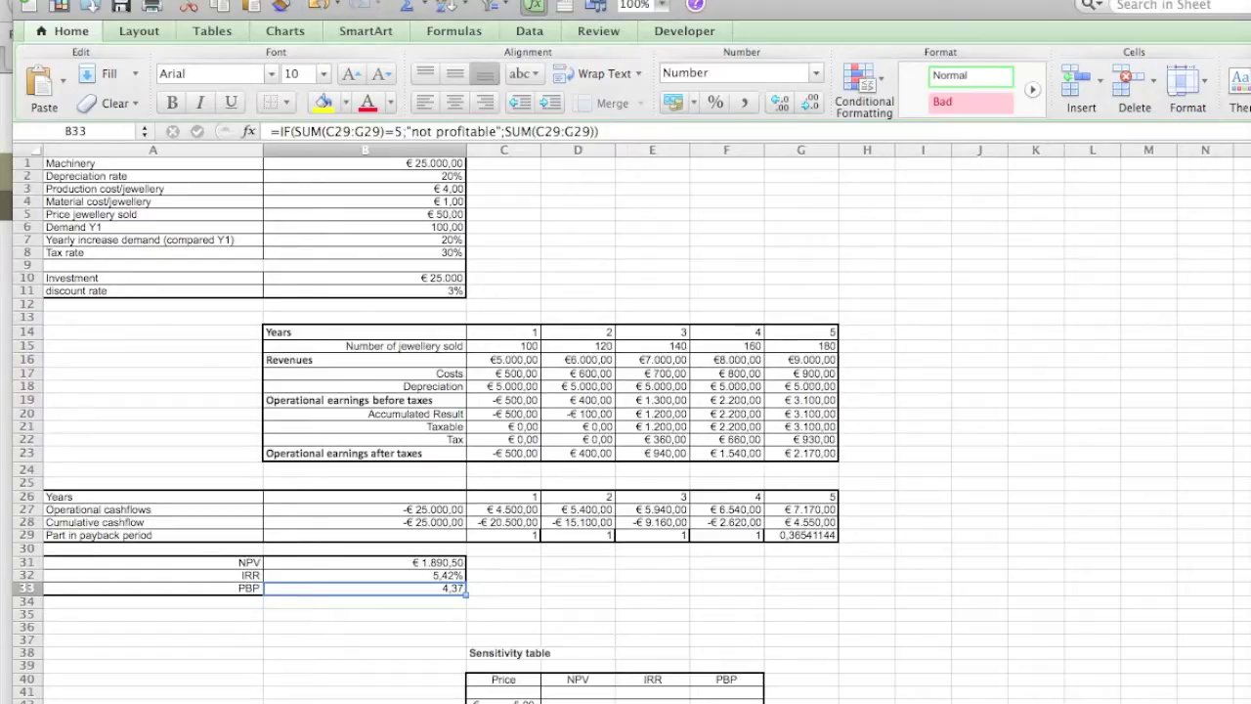
pyautogui.click(414, 639)
# Enter =B31 in D41 to link the NPV result.
pyautogui.click(564, 692)
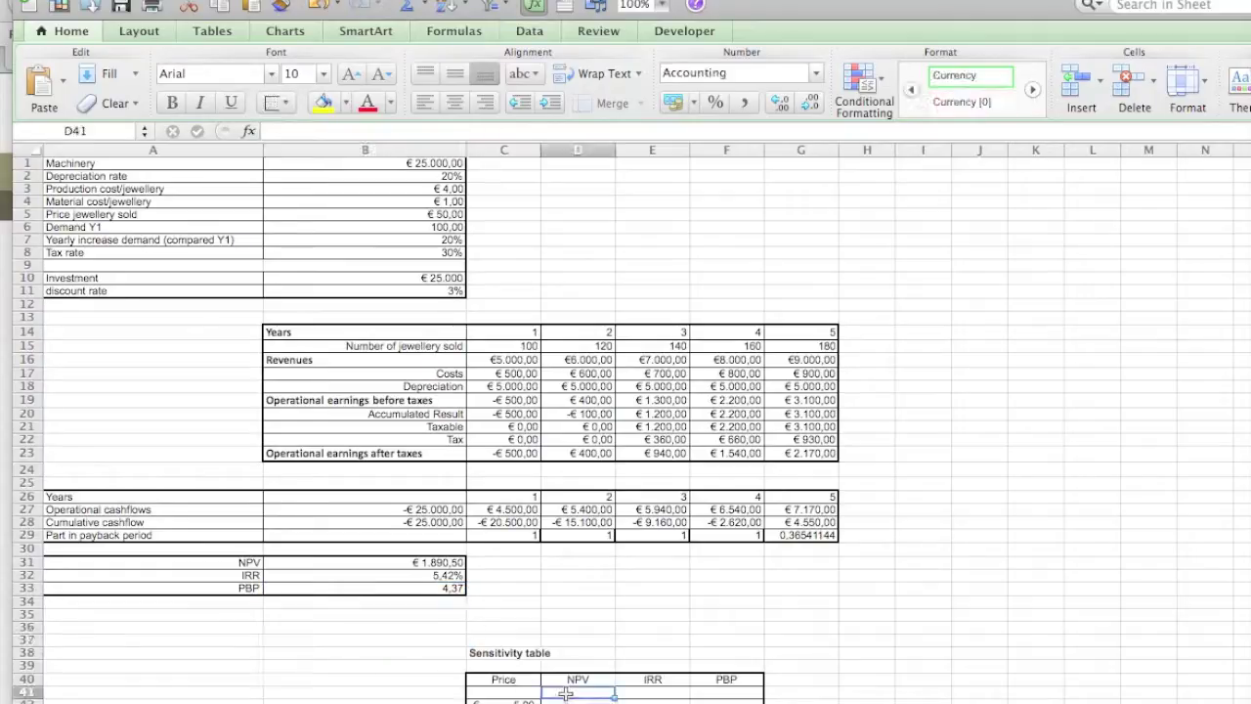
pyautogui.write('=')
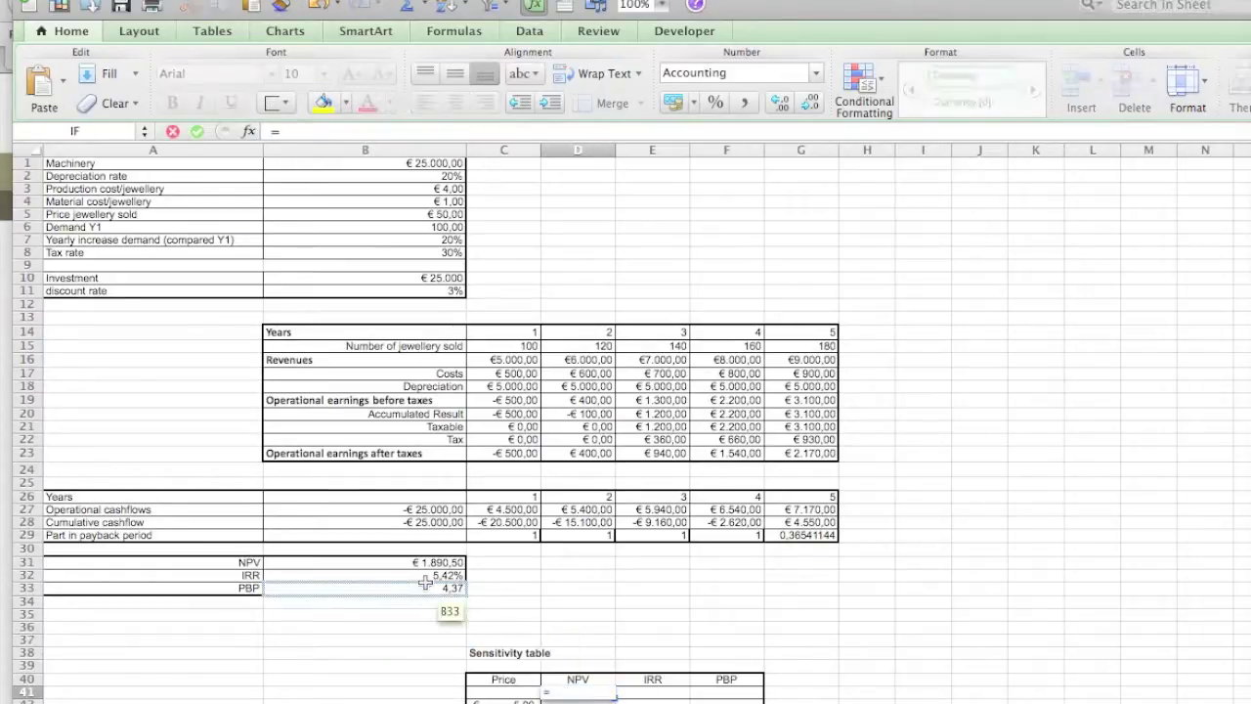
pyautogui.click(434, 572)
pyautogui.click(435, 564)
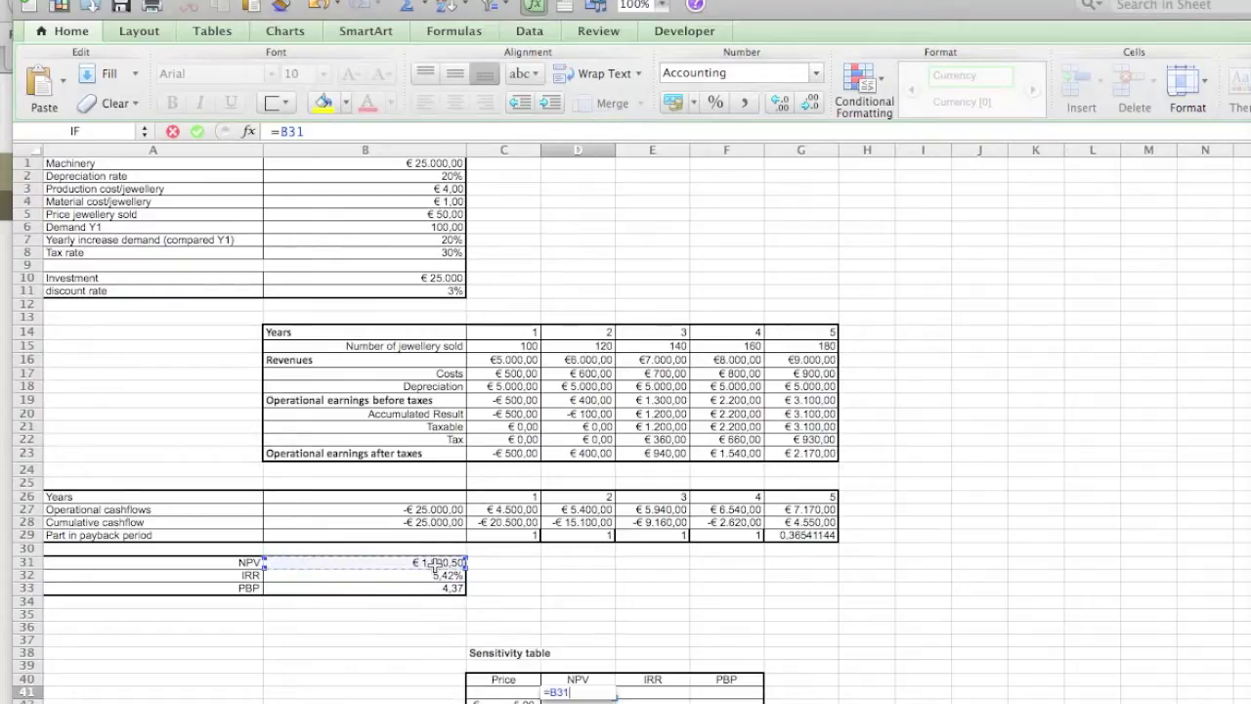
pyautogui.press('Return')
pyautogui.press('Up')
pyautogui.press('Right')
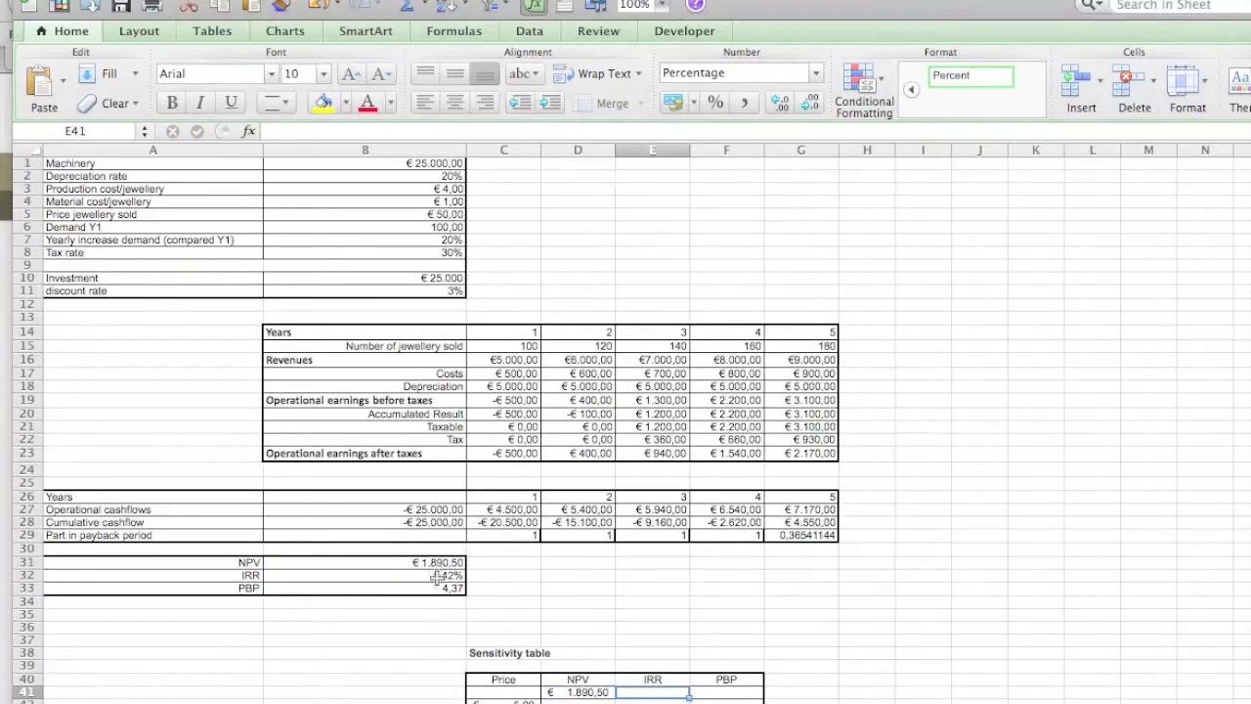
pyautogui.keyDown('shift'); pyautogui.click(437, 577); pyautogui.keyUp('shift')
# Link E41 to the IRR in B32 and F41 to the PBP in B33.
pyautogui.click(629, 691)
pyautogui.write('=')
pyautogui.click(445, 575)
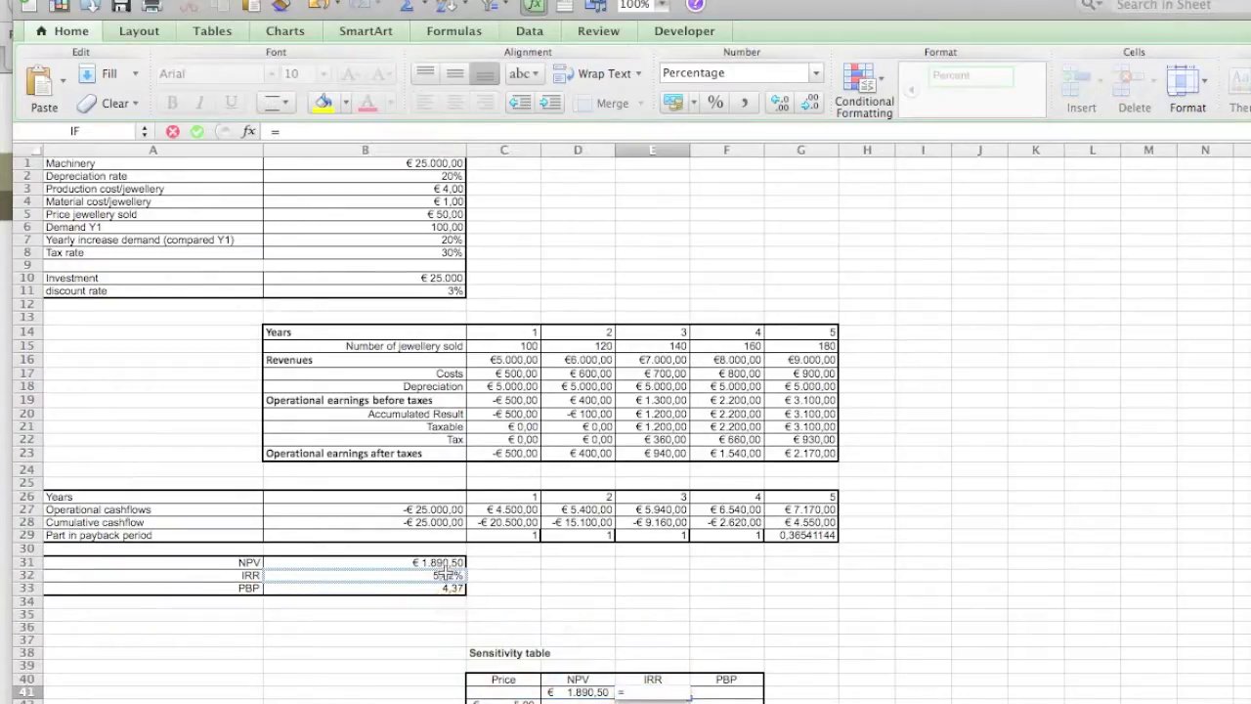
pyautogui.press('Return')
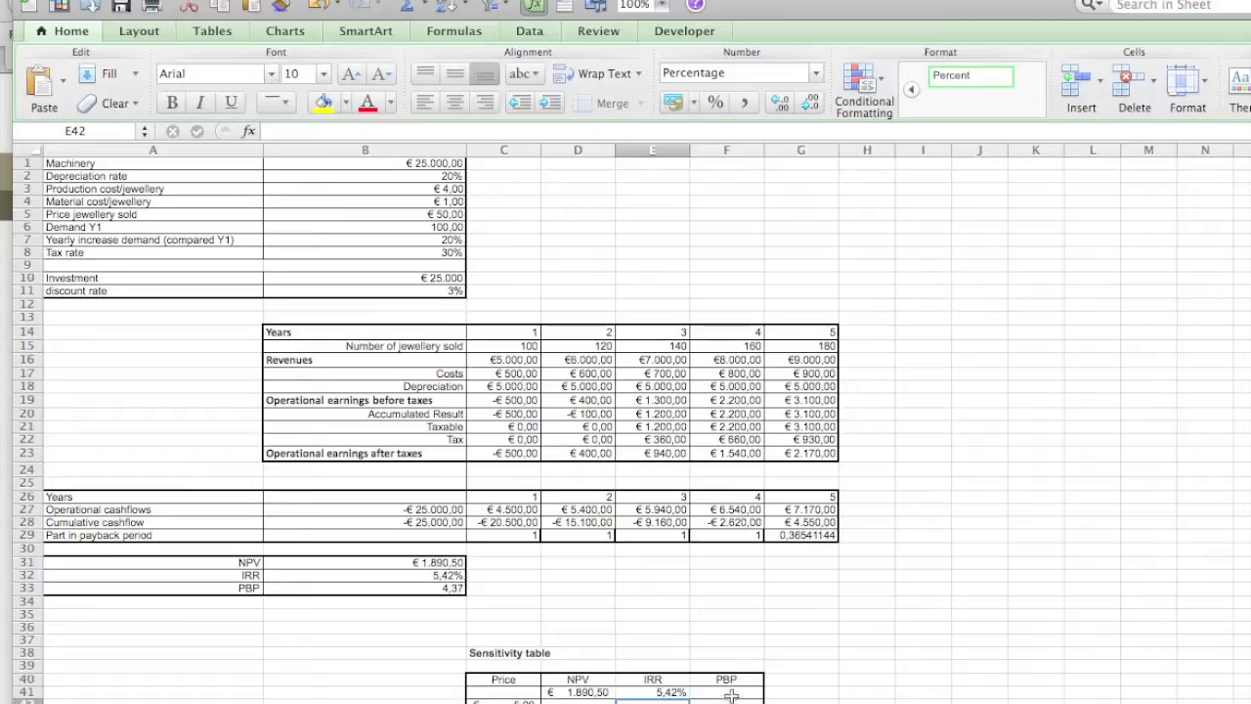
pyautogui.click(731, 696)
pyautogui.write('=')
pyautogui.click(392, 591)
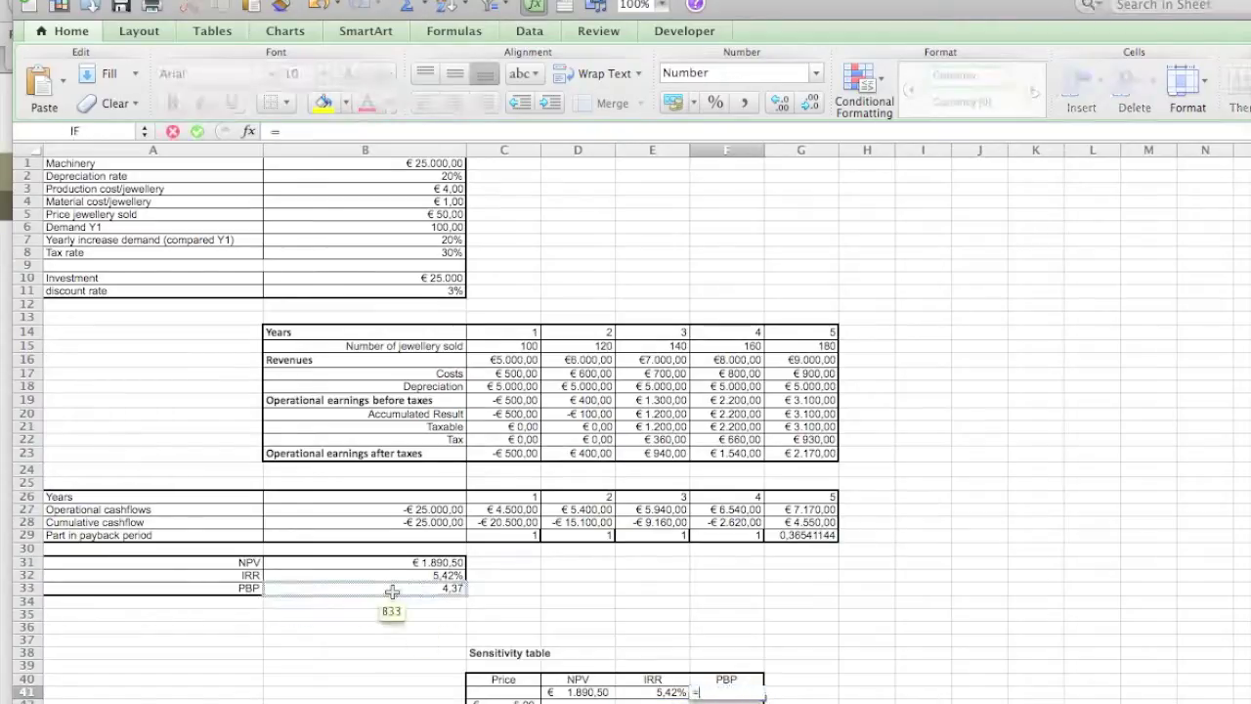
pyautogui.press('Return')
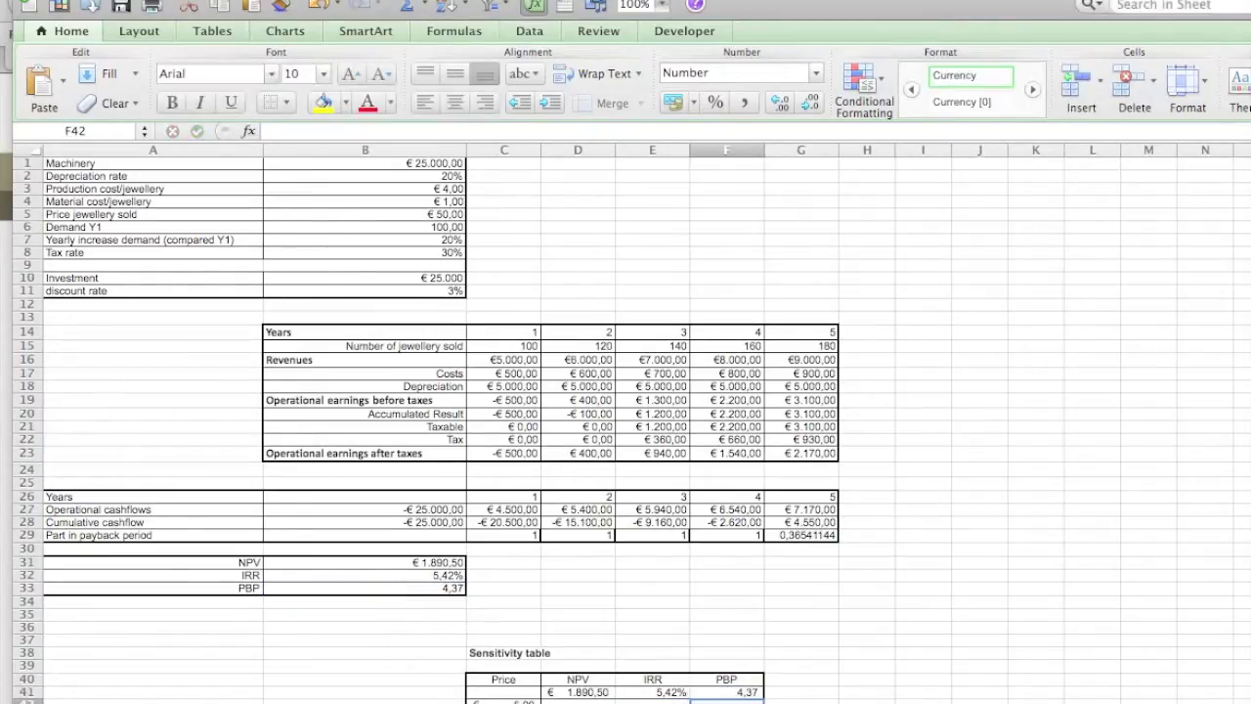
# Select C41:F61 and set up a Data Table with $B$5 as the column input cell.
pyautogui.scroll(-4, 432, 700)
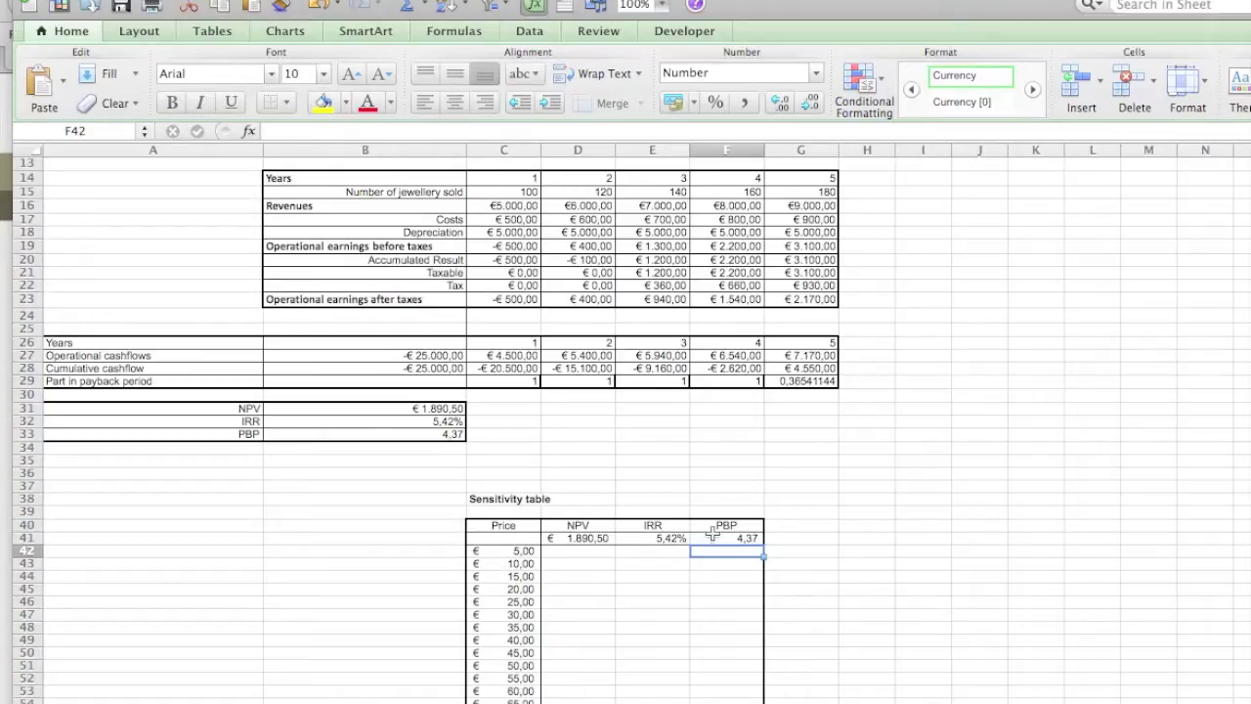
pyautogui.scroll(-4, 600, 538)
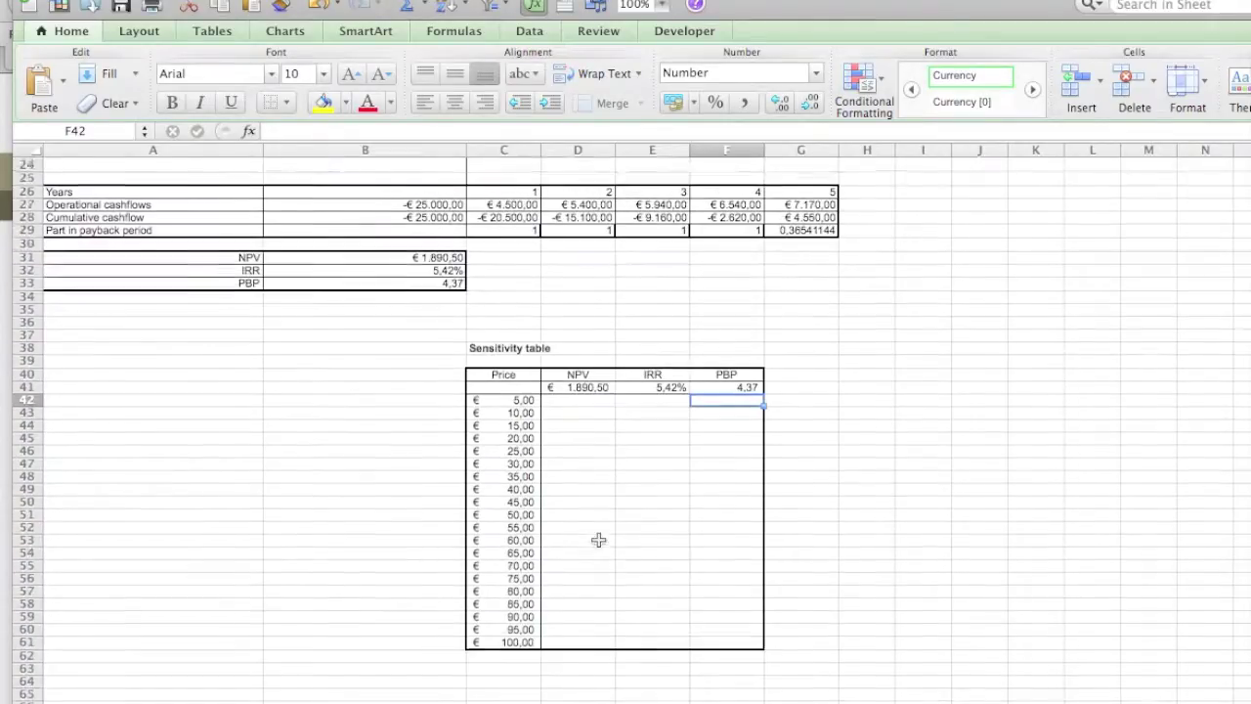
pyautogui.moveTo(503, 373); pyautogui.dragTo(749, 627)
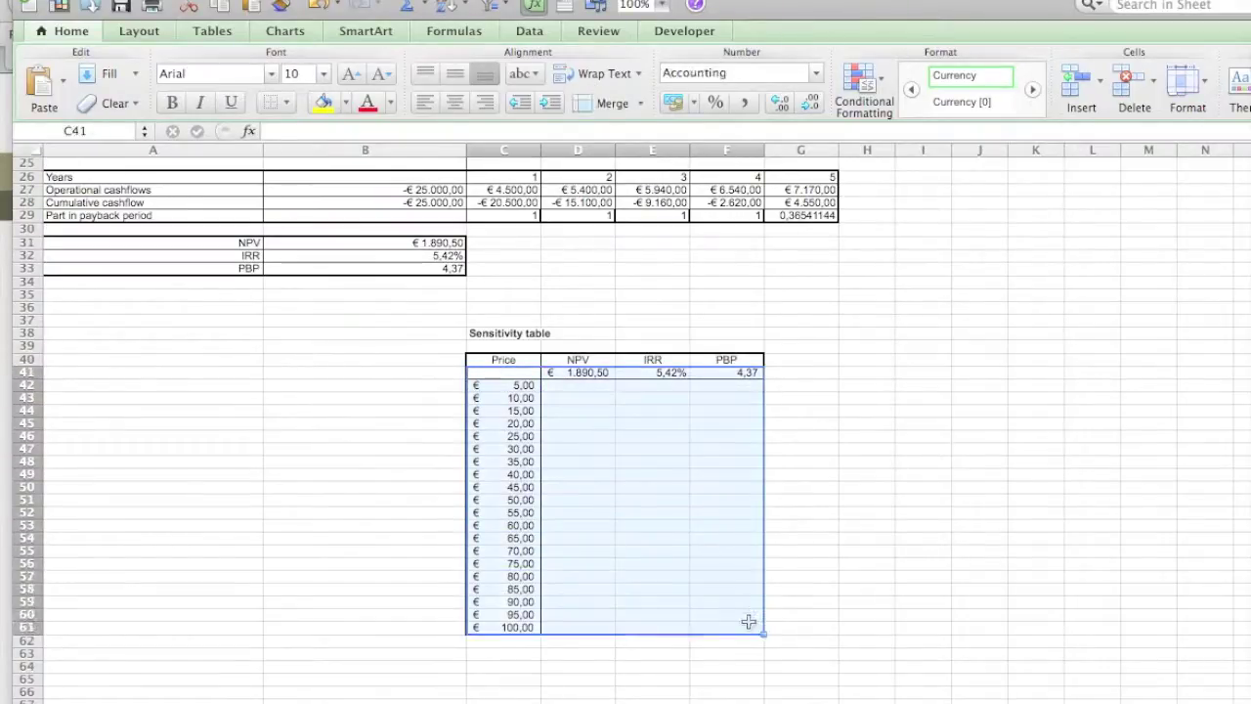
pyautogui.click(467, 0)
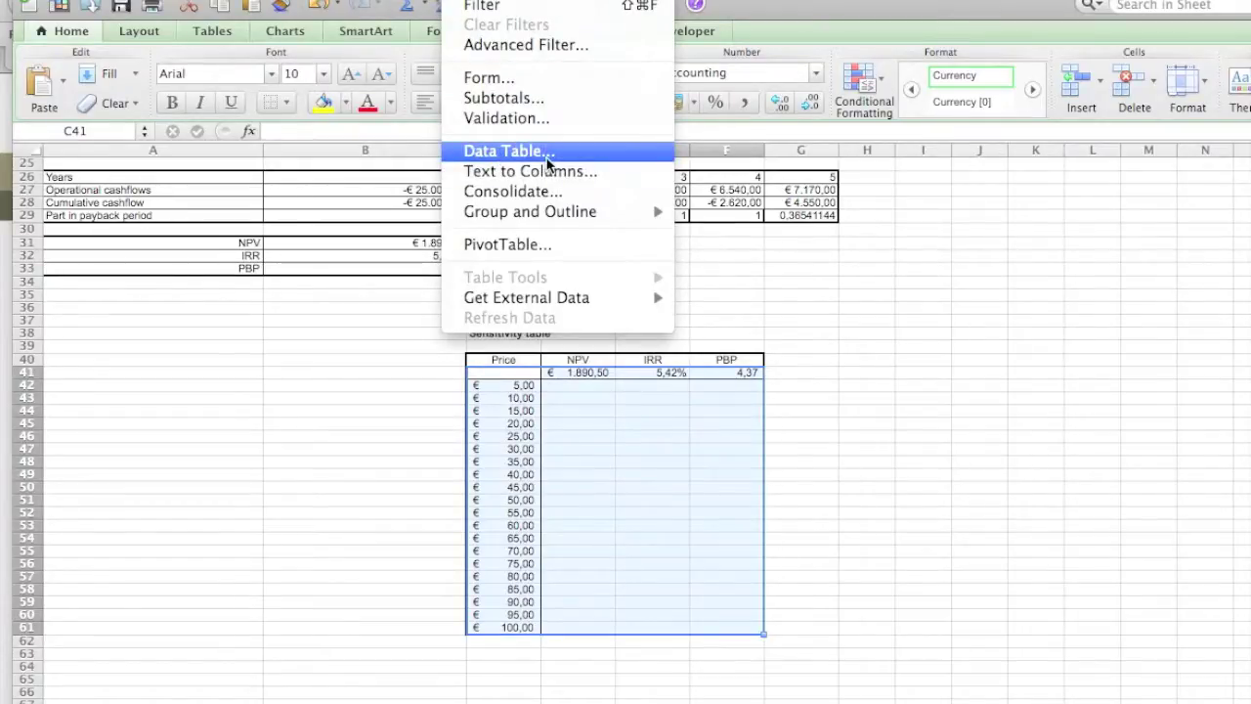
pyautogui.click(509, 151)
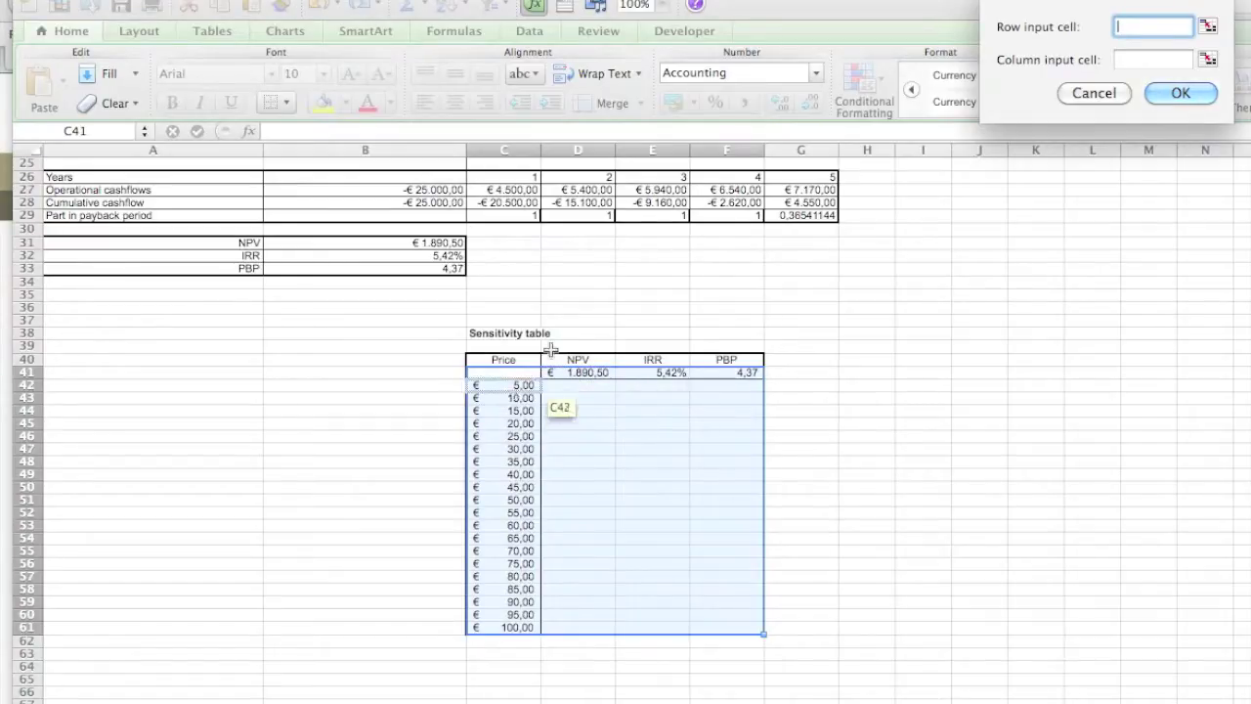
pyautogui.click(1150, 60)
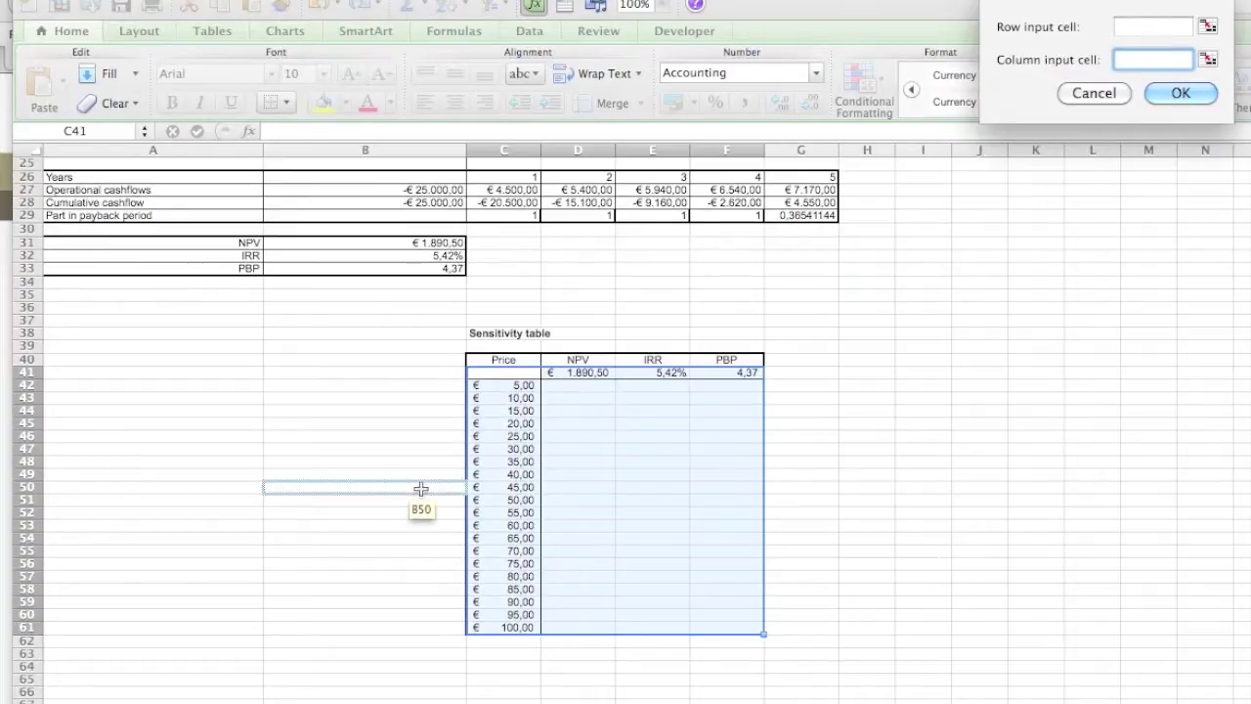
pyautogui.scroll(10, 420, 483)
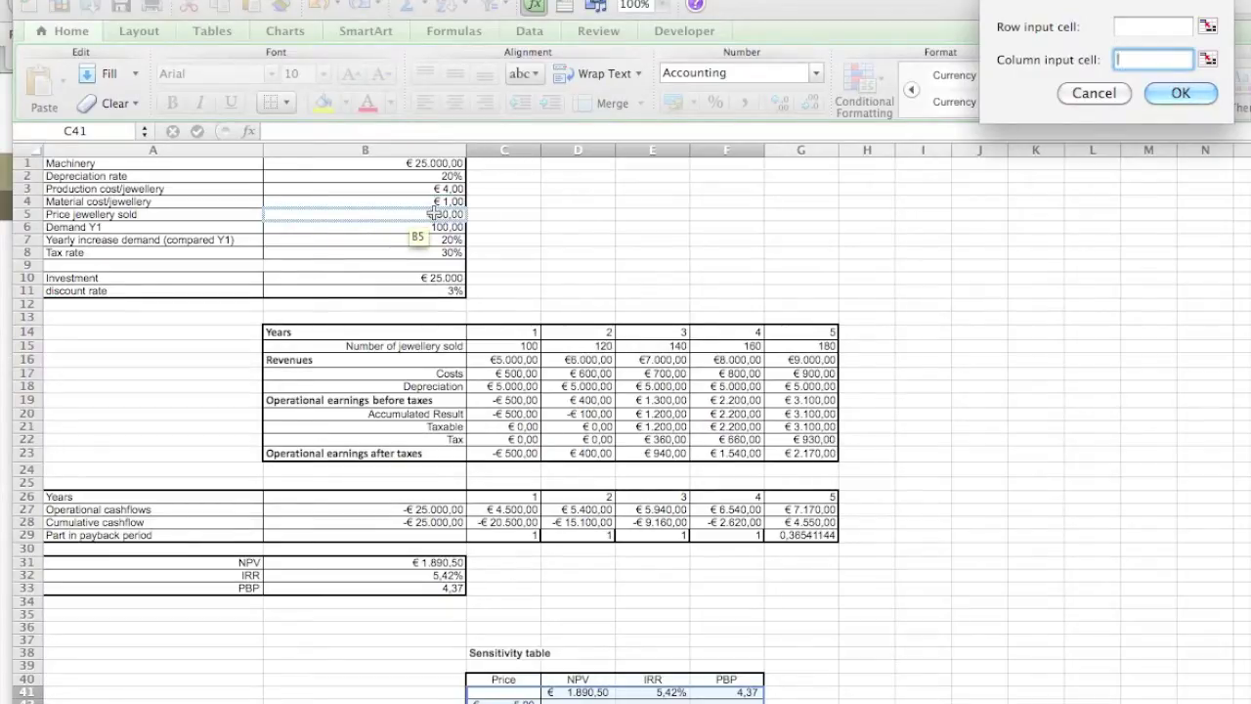
pyautogui.click(433, 213)
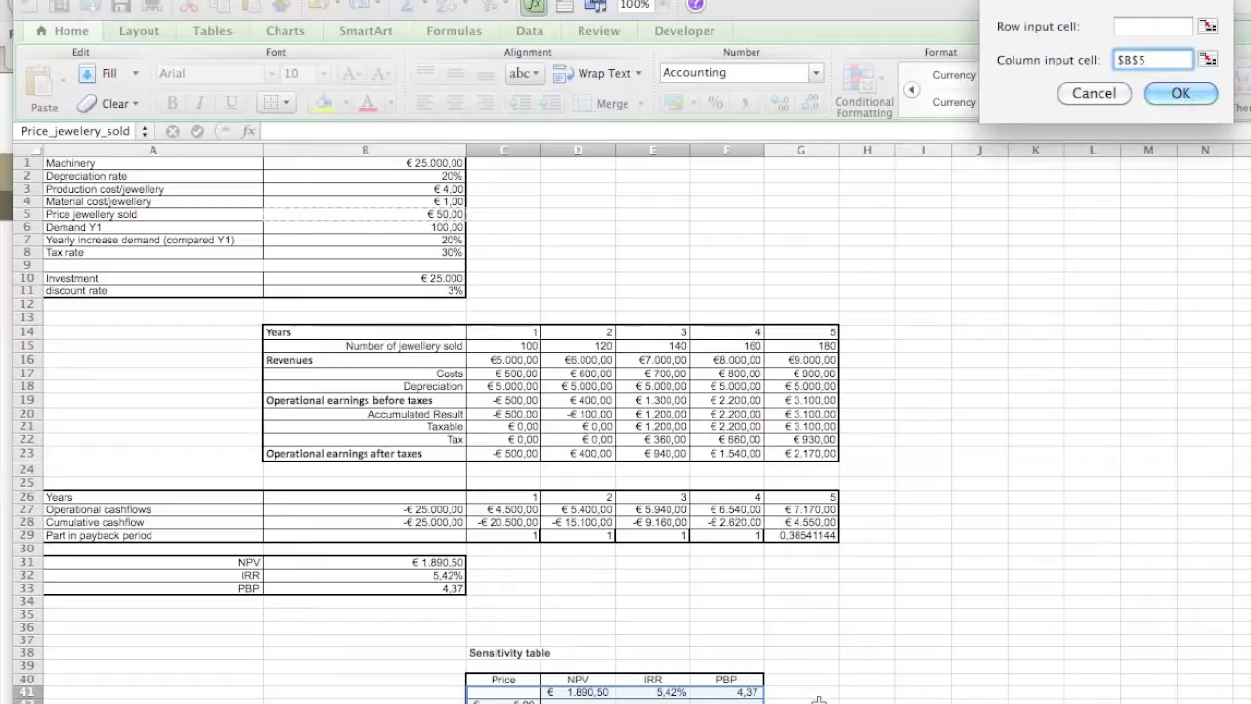
# Confirm the data table to fill NPV, IRR and PBP for €5–€100, then show the Charts ribbon.
pyautogui.click(1180, 92)
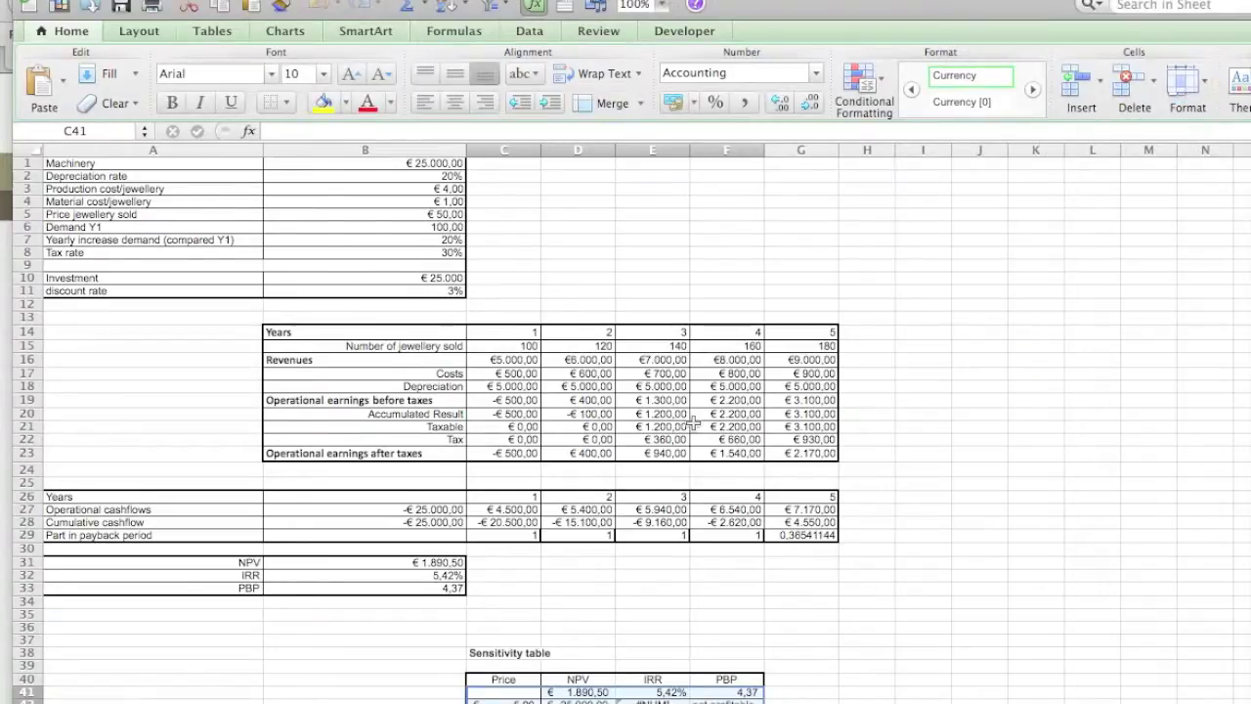
pyautogui.scroll(-9, 692, 420)
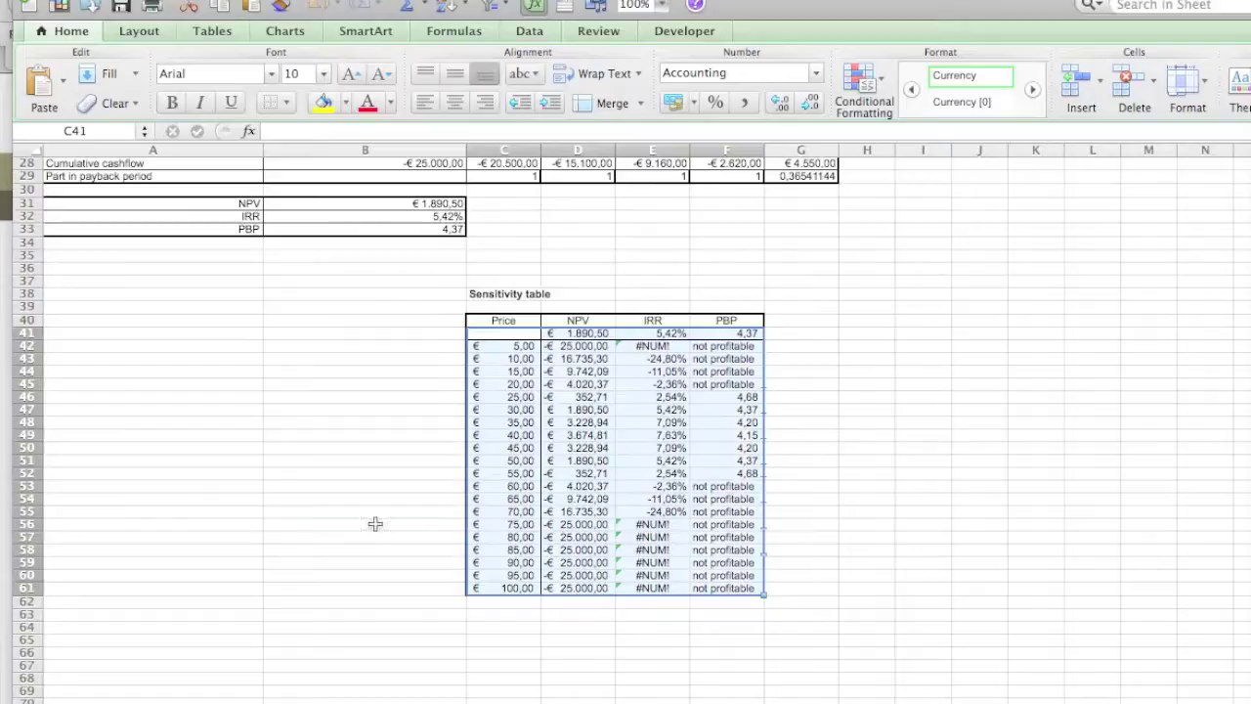
pyautogui.click(374, 524)
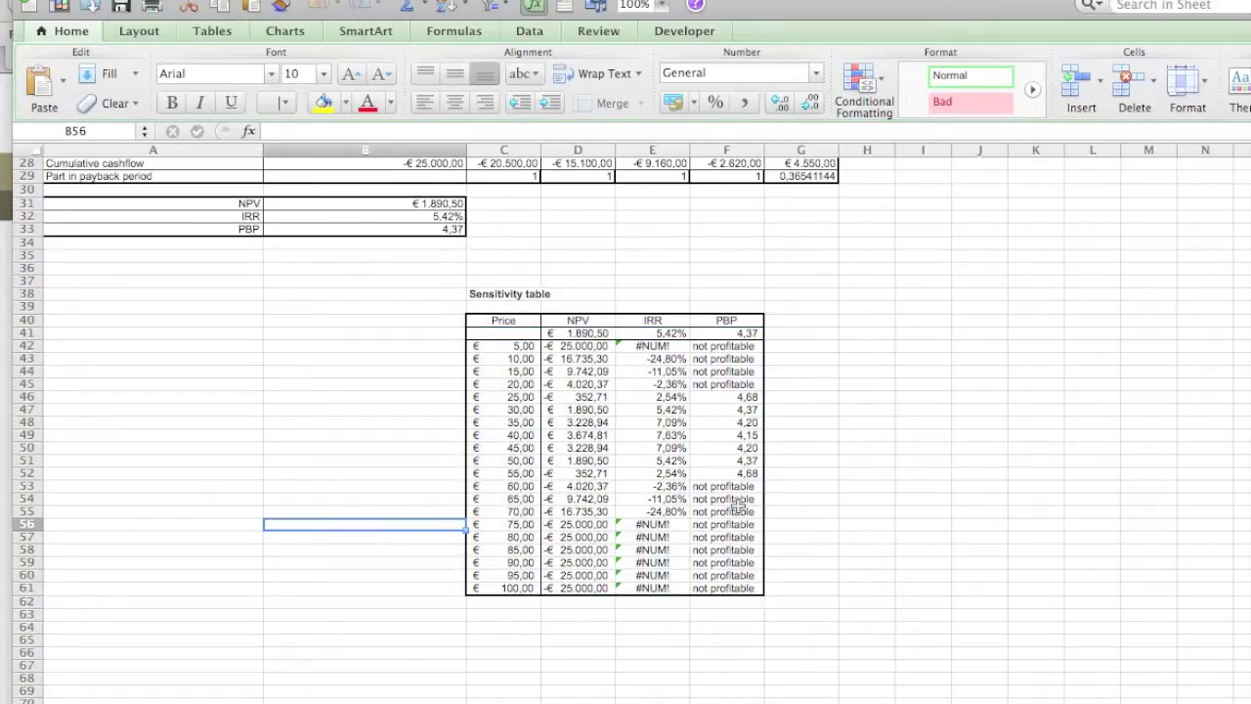
pyautogui.scroll(-1, 511, 499)
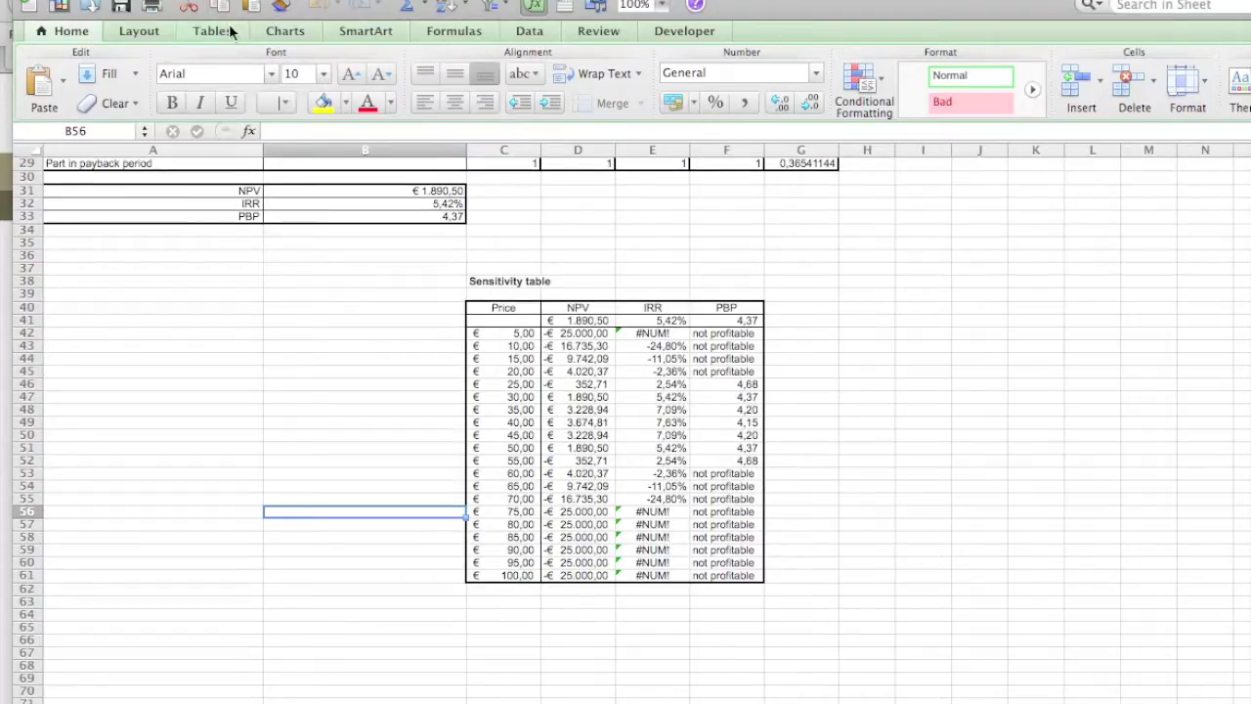
pyautogui.click(282, 30)
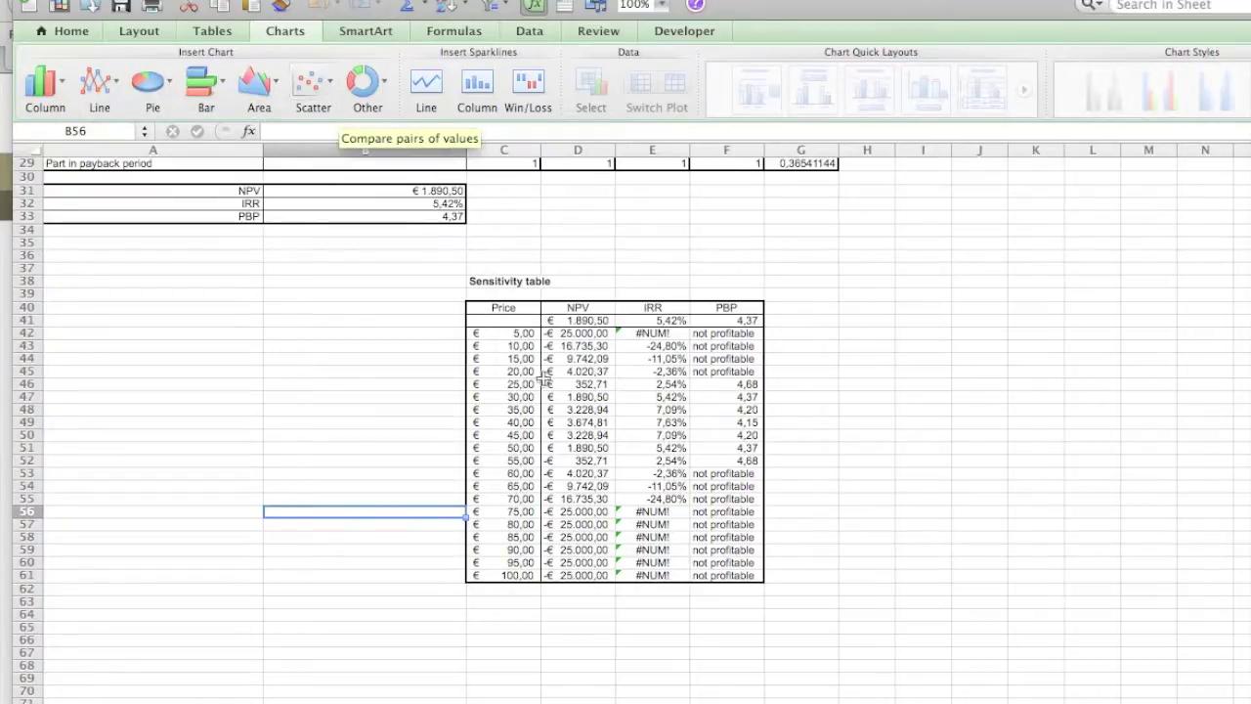
# Insert a Smooth Marked Scatter chart of Price vs NPV and move it left of the table.
pyautogui.moveTo(513, 333); pyautogui.dragTo(572, 578)
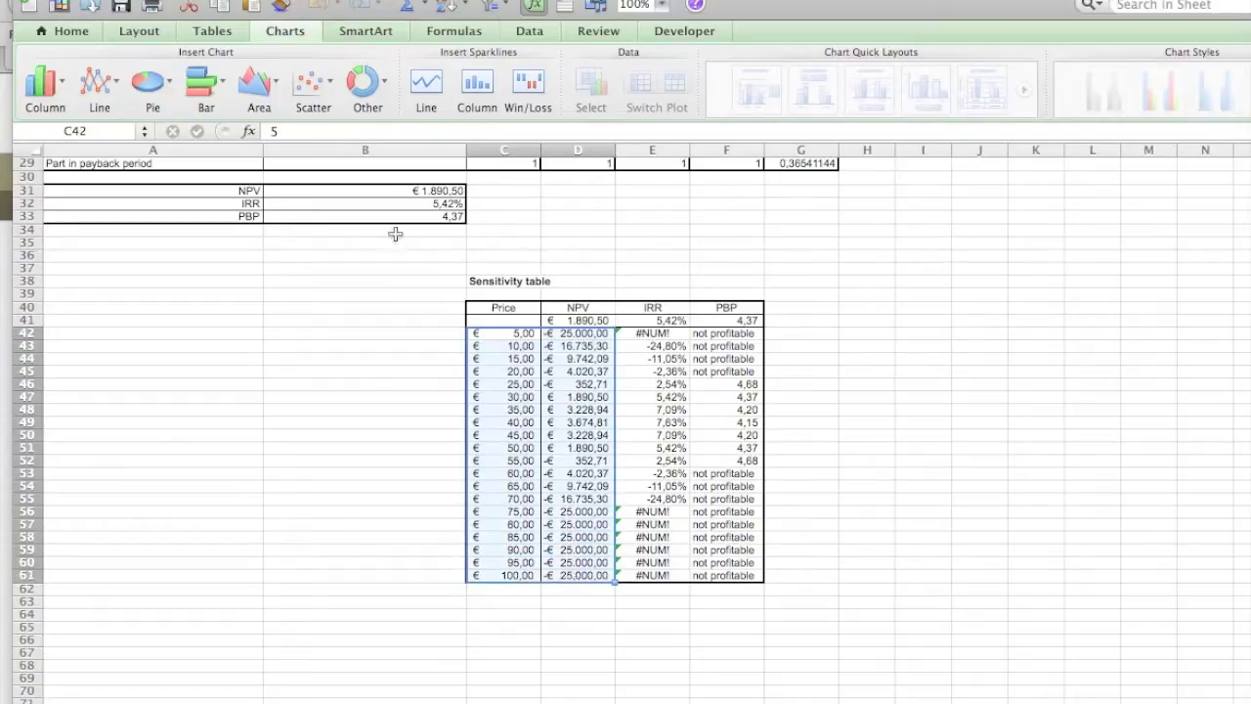
pyautogui.click(335, 80)
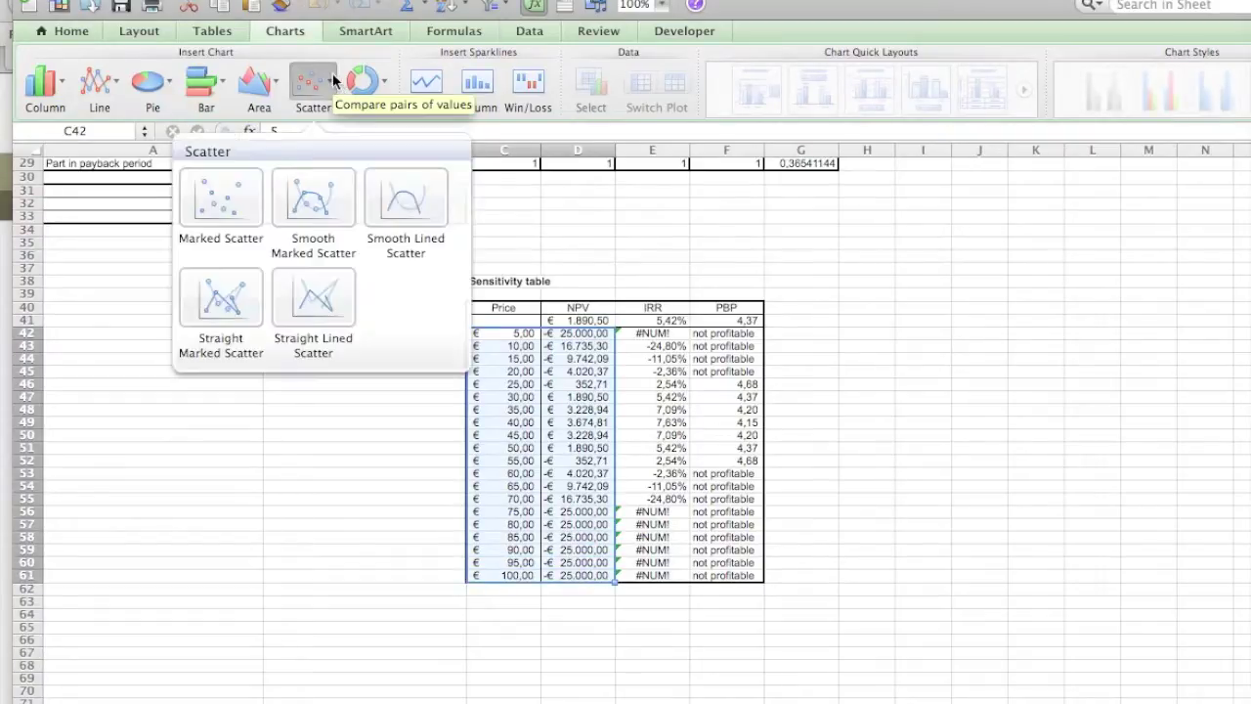
pyautogui.click(314, 199)
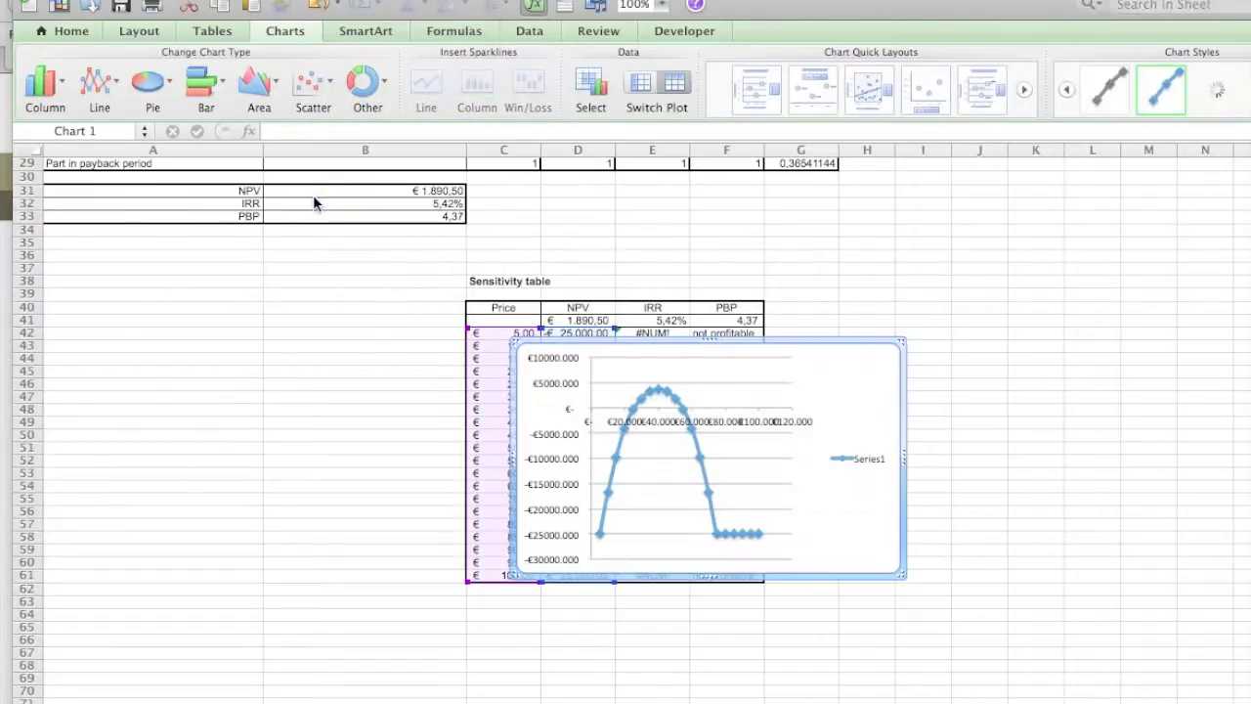
pyautogui.moveTo(807, 349); pyautogui.dragTo(333, 276)
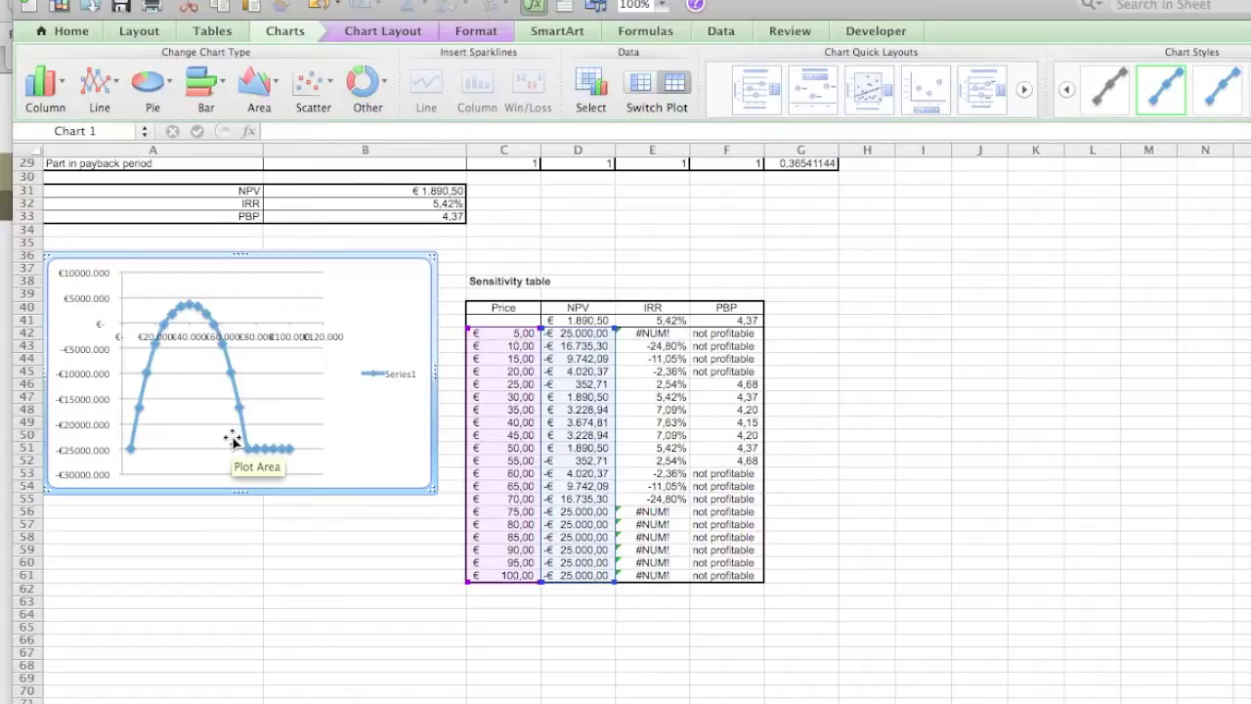
# Trim the chart's data range to rows 42–56, prices 5 through 75.
pyautogui.moveTo(248, 463)
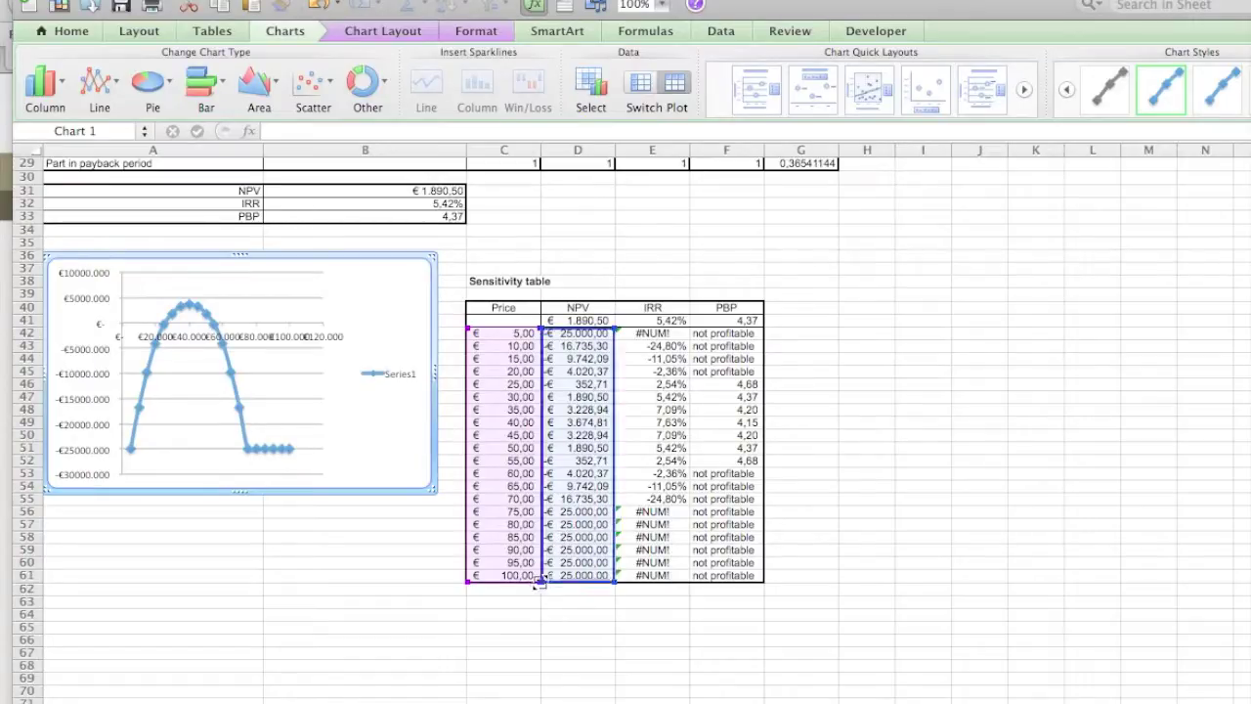
pyautogui.moveTo(539, 581); pyautogui.dragTo(475, 517)
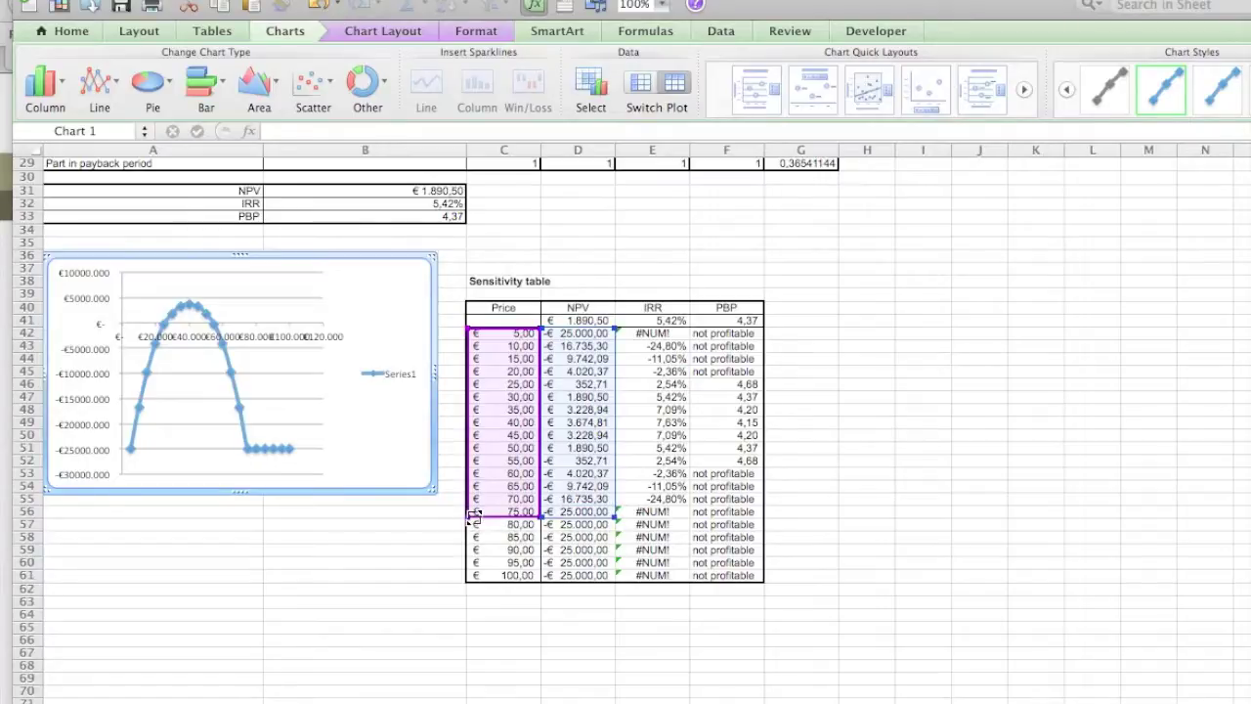
pyautogui.moveTo(474, 517); pyautogui.dragTo(474, 516)
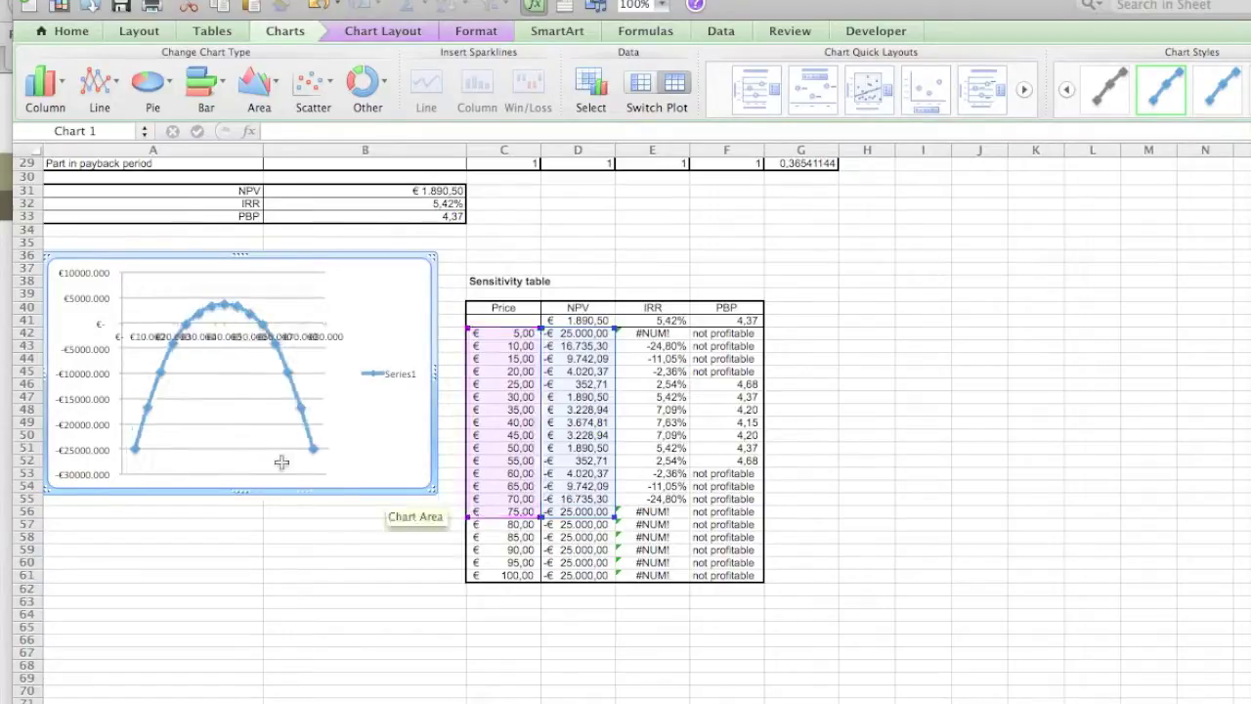
pyautogui.moveTo(312, 450)
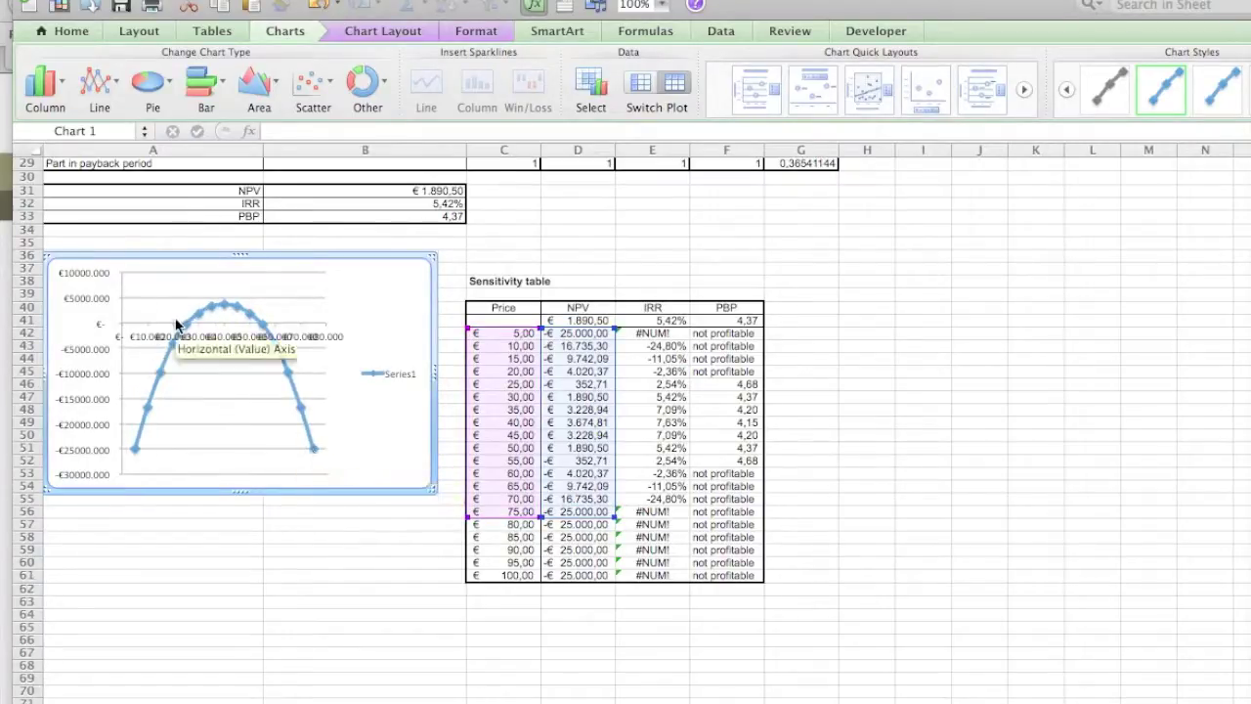
pyautogui.click(396, 376)
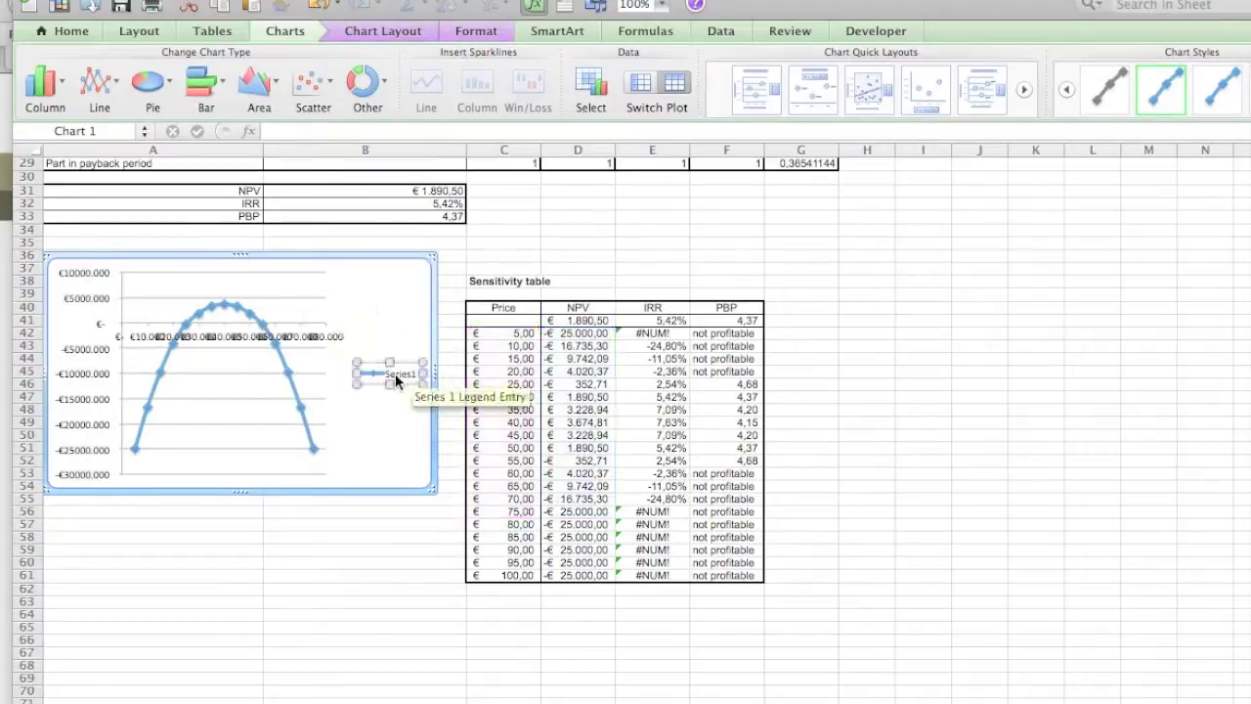
# Enter NPV as the series name in Select Data, titling the chart NPV.
pyautogui.rightClick(395, 377)
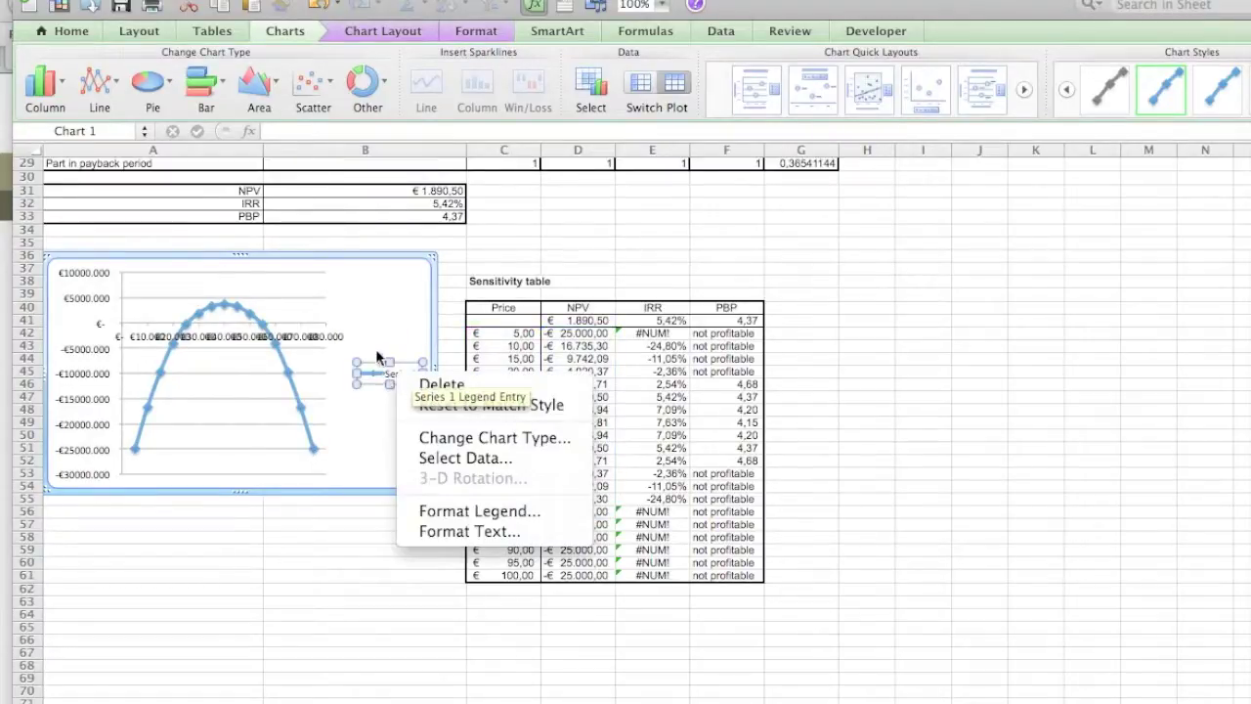
pyautogui.click(446, 457)
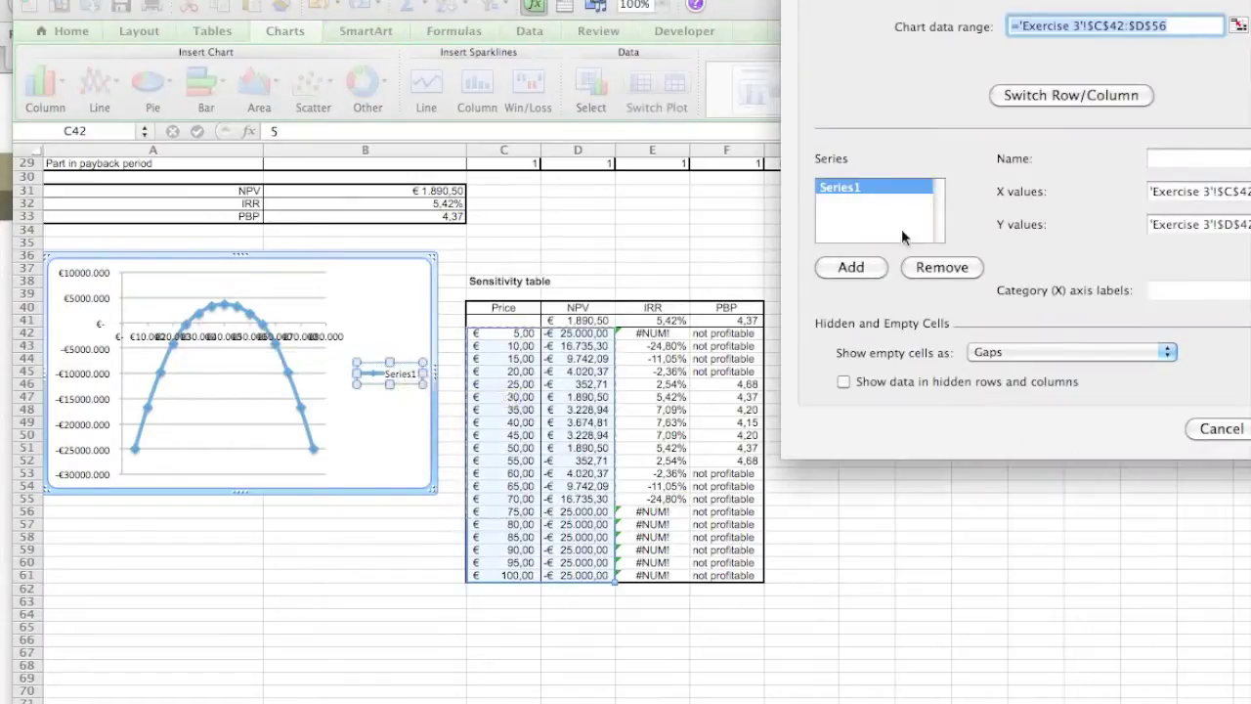
pyautogui.click(1210, 157)
pyautogui.write('NPV')
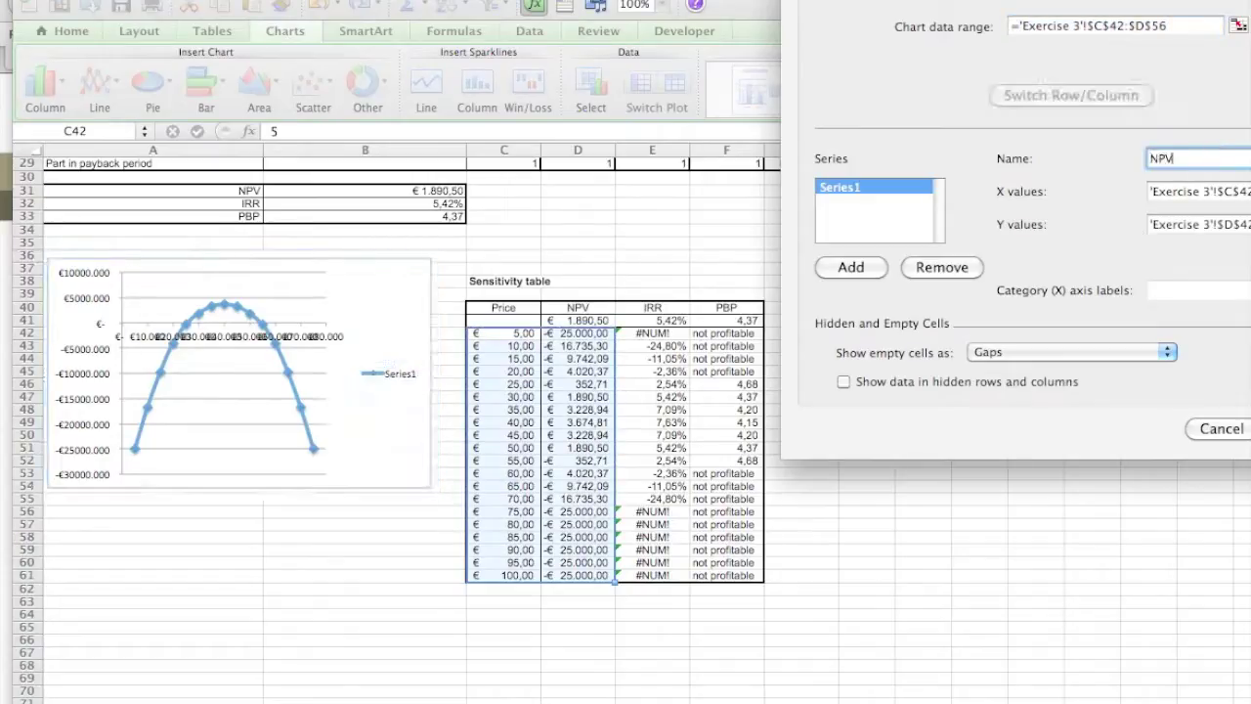
pyautogui.press('Return')
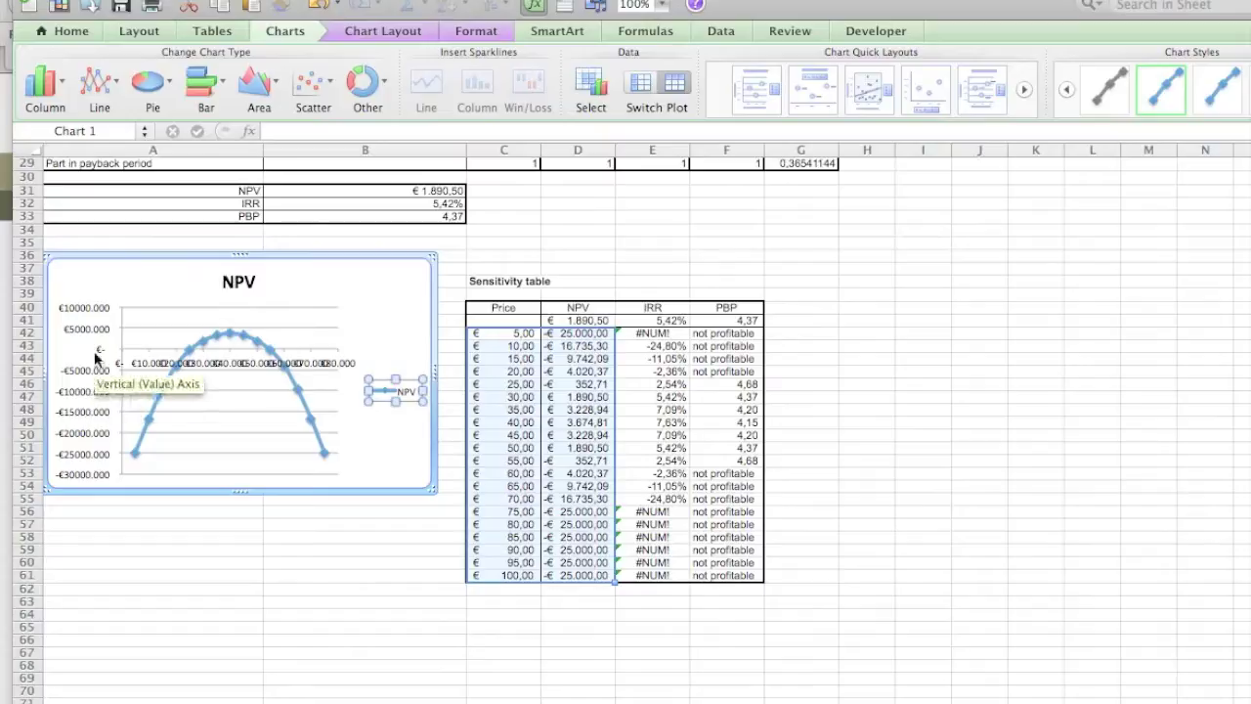
# Set the horizontal price axis major unit to 20.
pyautogui.click(315, 364)
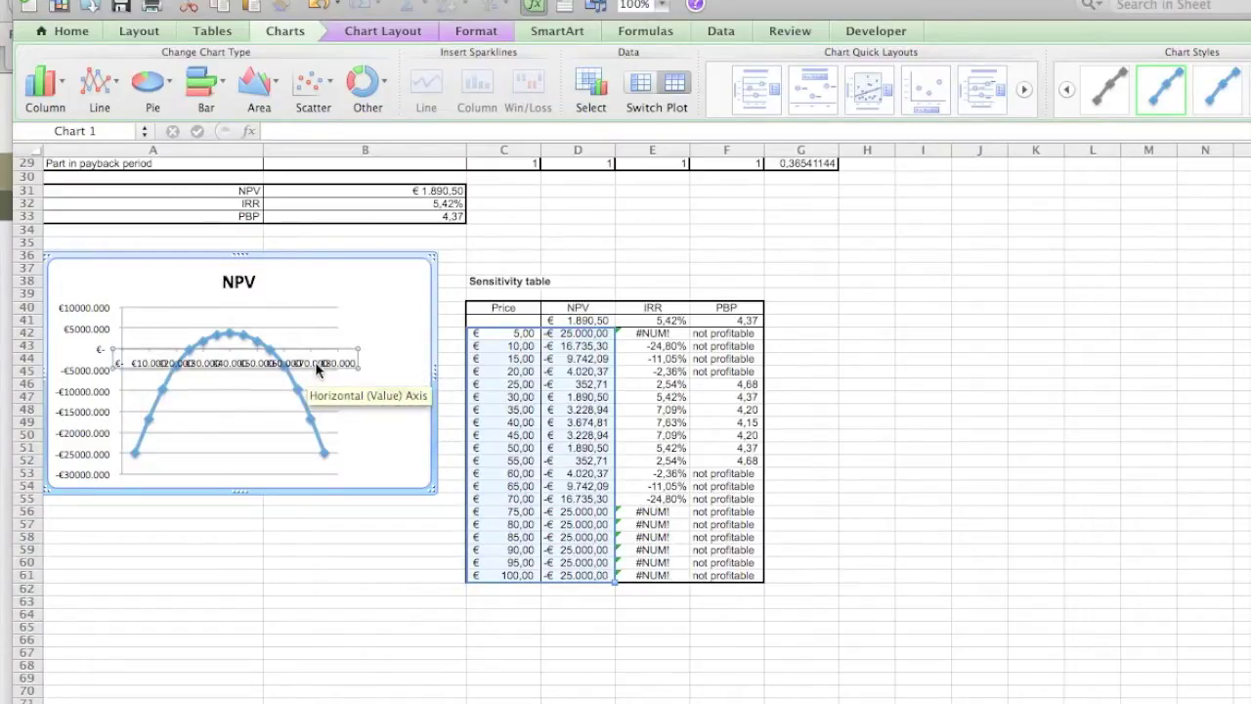
pyautogui.doubleClick(316, 365)
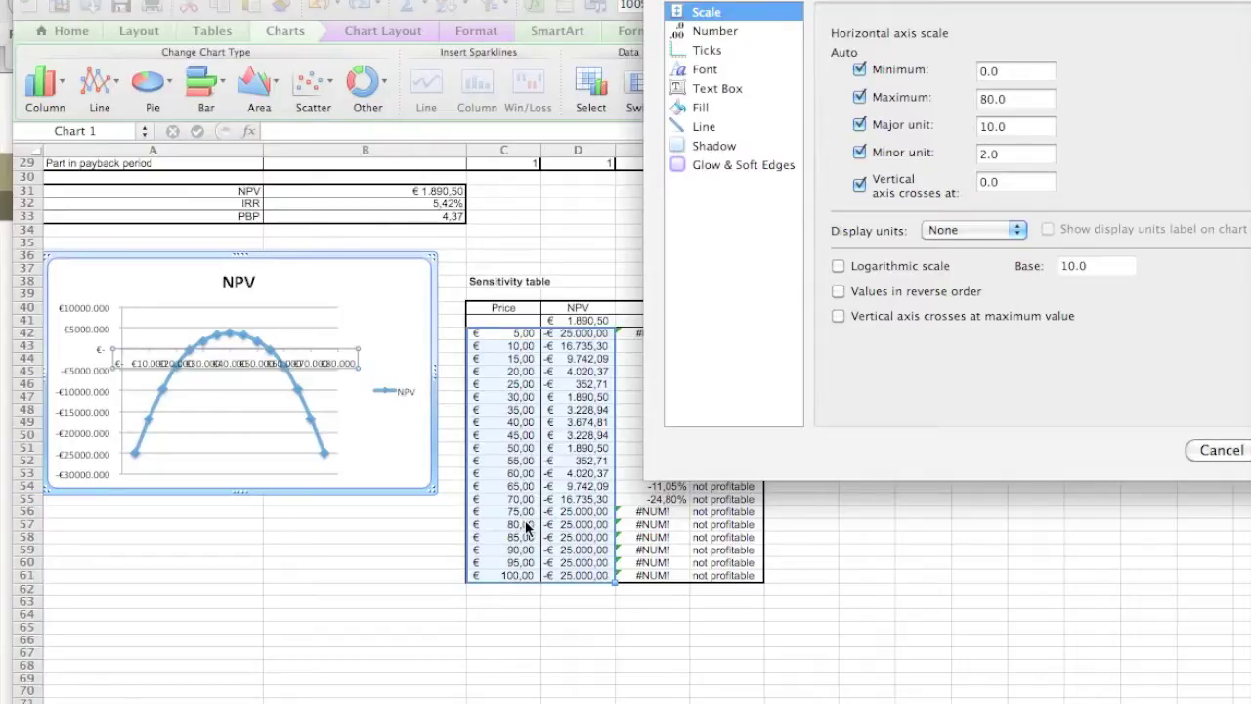
pyautogui.click(994, 136)
pyautogui.press('BackSpace')
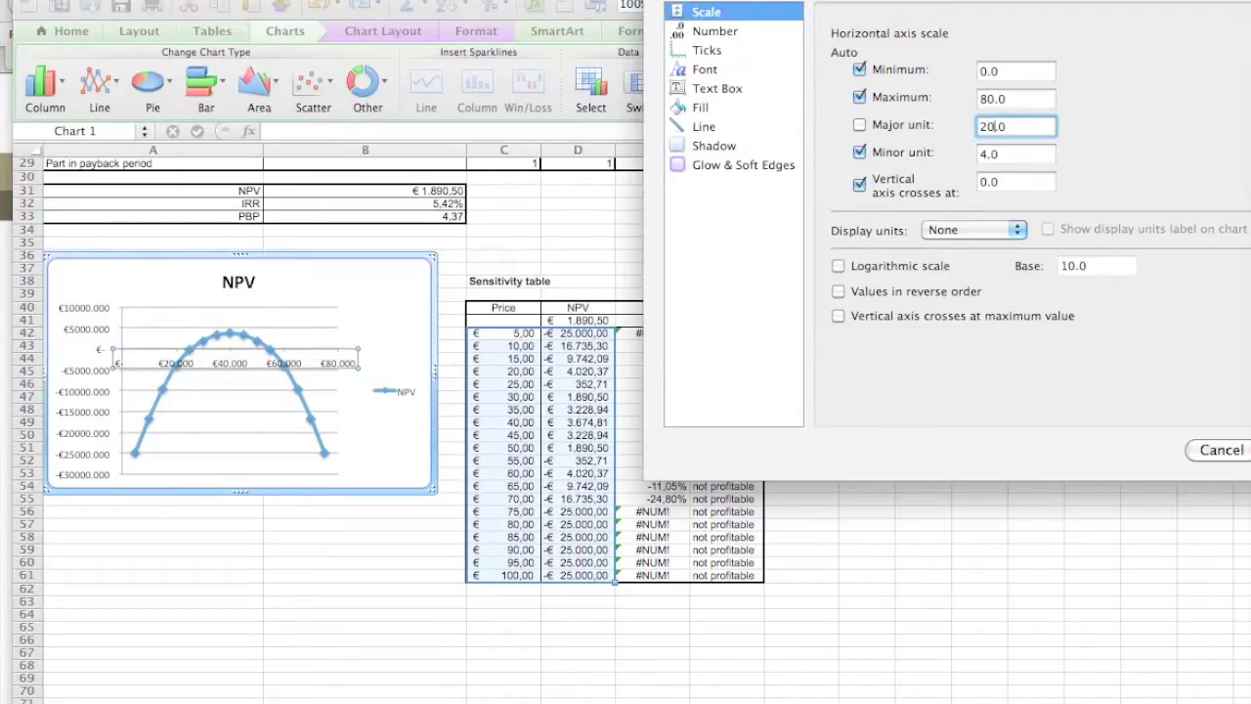
pyautogui.press('Return')
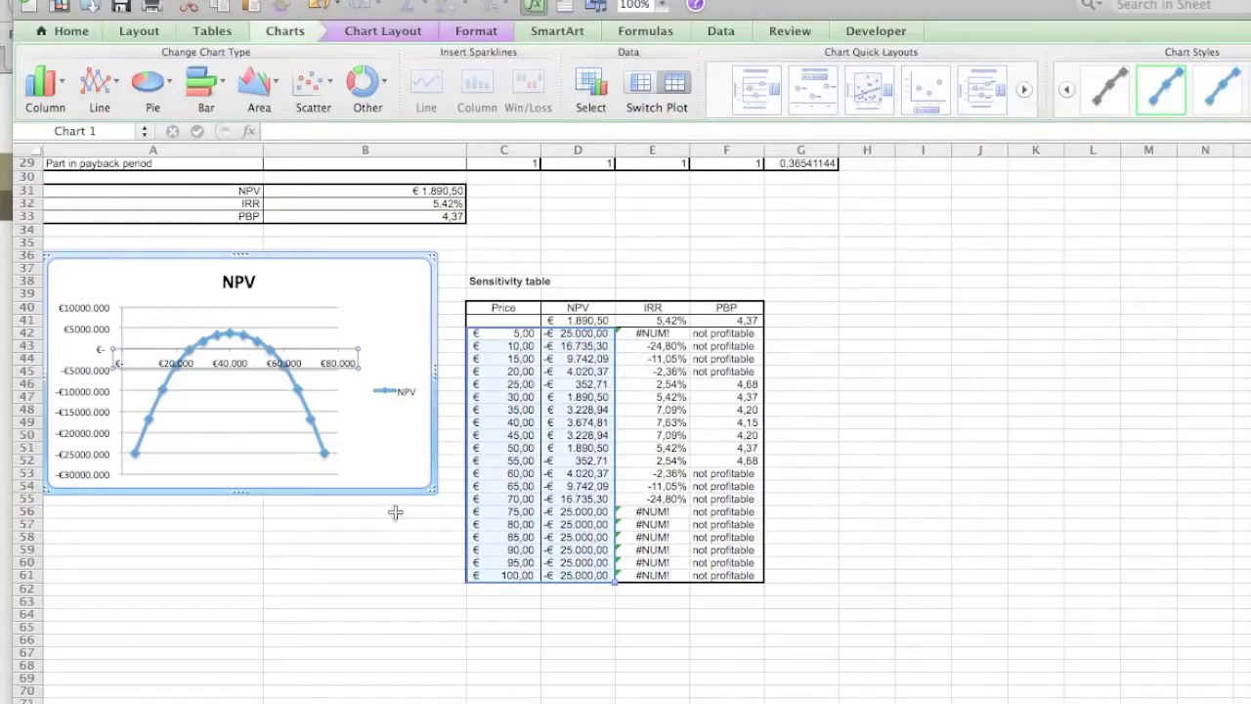
# Copy the NPV chart, paste it, and position the copy directly under the original.
pyautogui.click(347, 631)
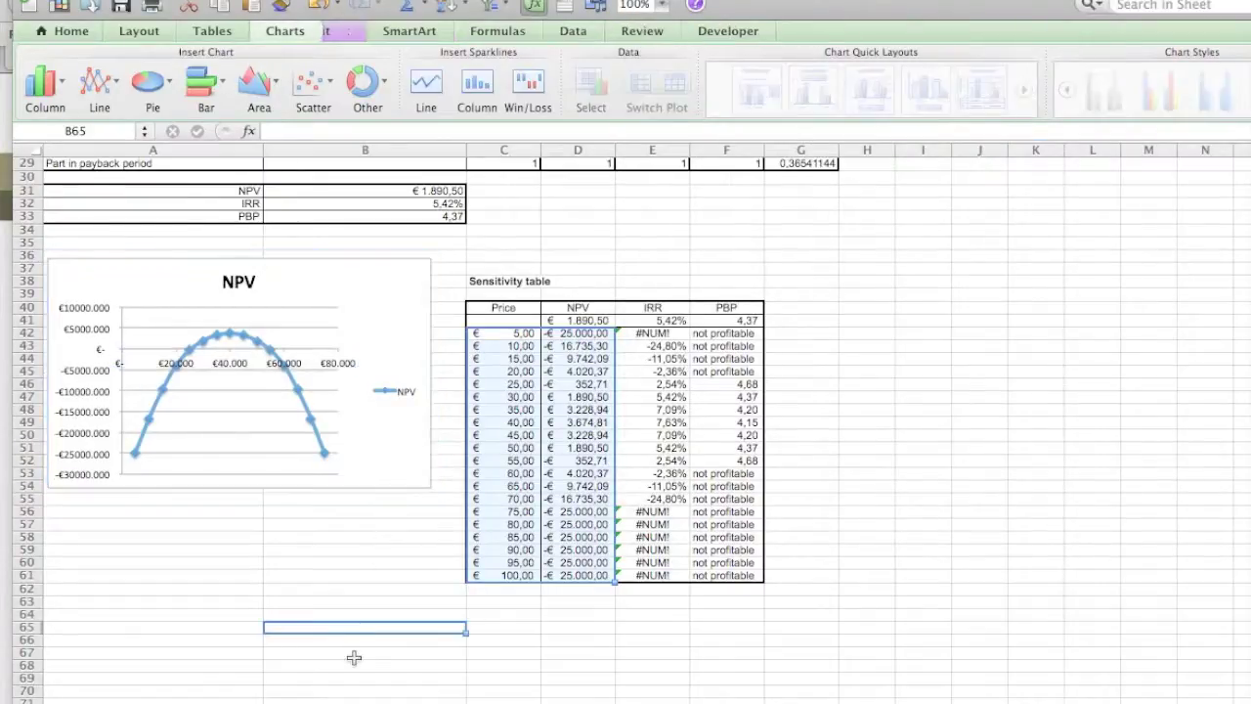
pyautogui.click(323, 396)
pyautogui.click(417, 445)
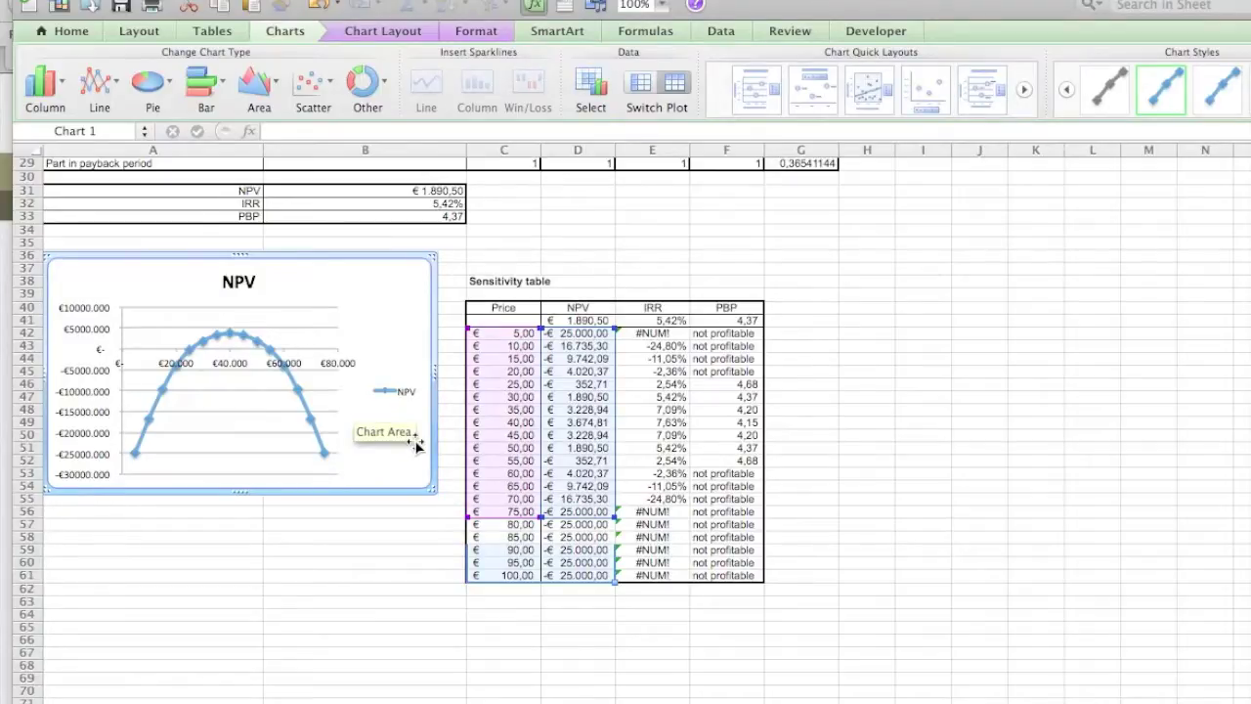
pyautogui.rightClick(396, 449)
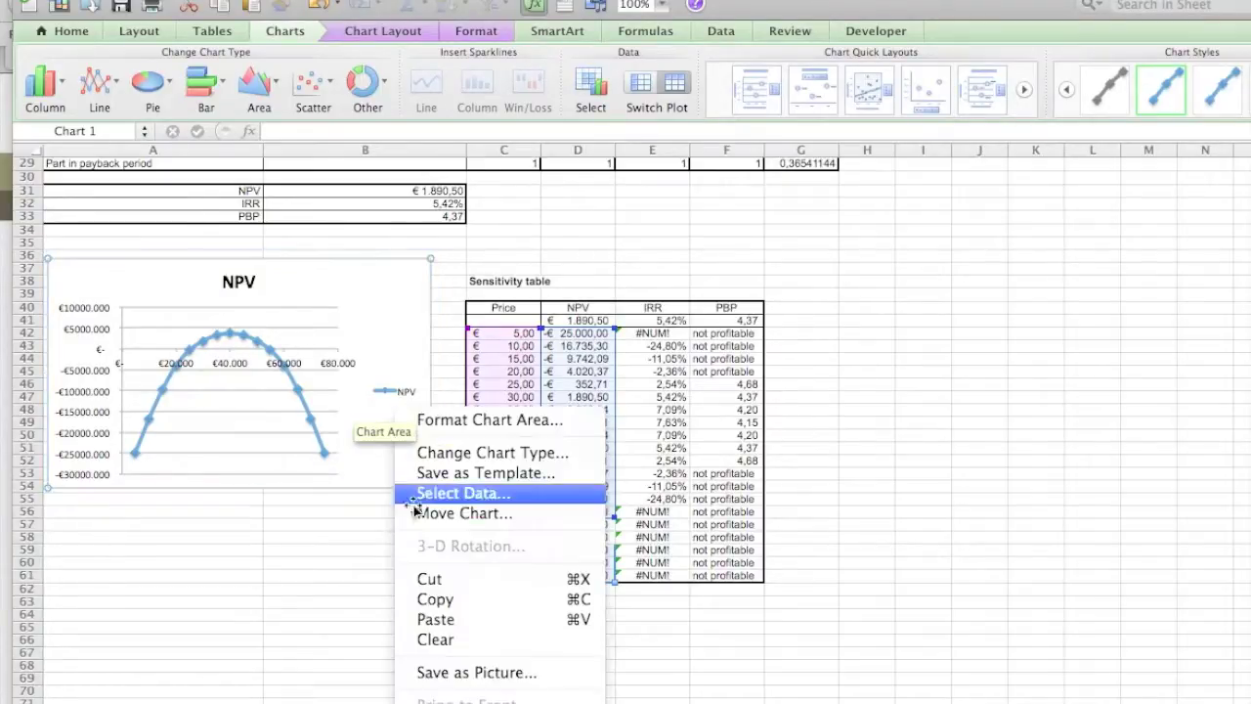
pyautogui.click(492, 598)
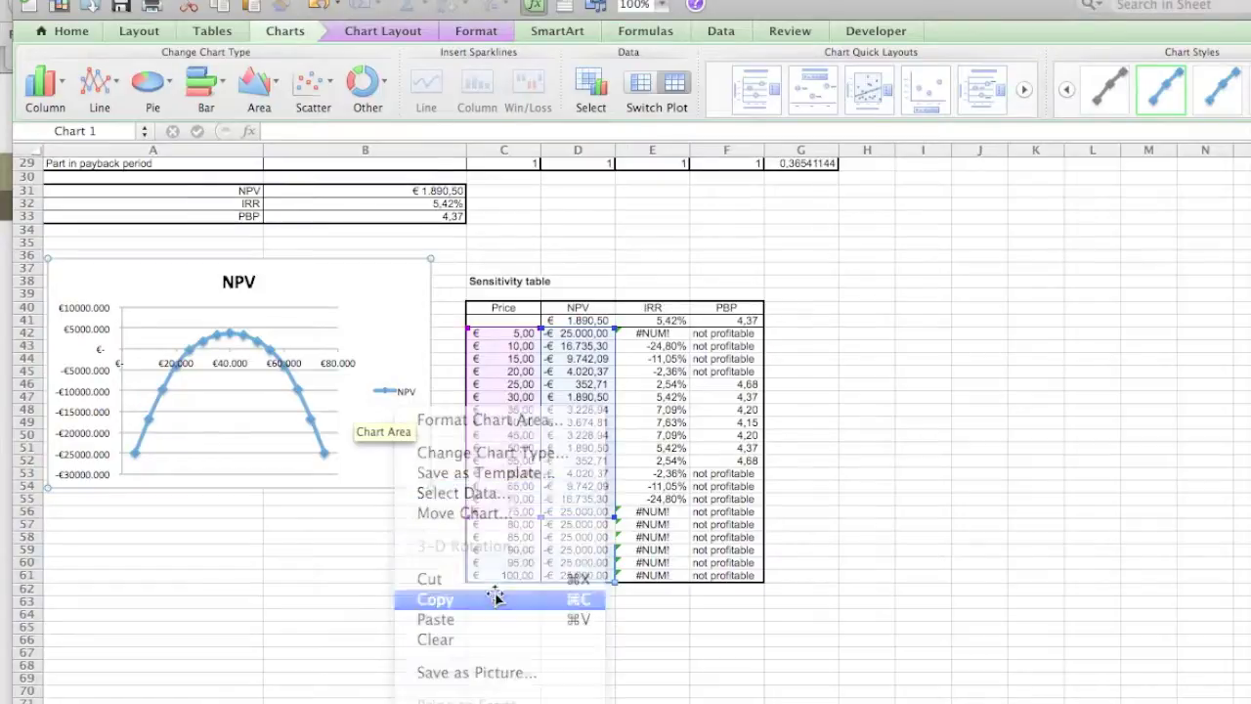
pyautogui.click(164, 530)
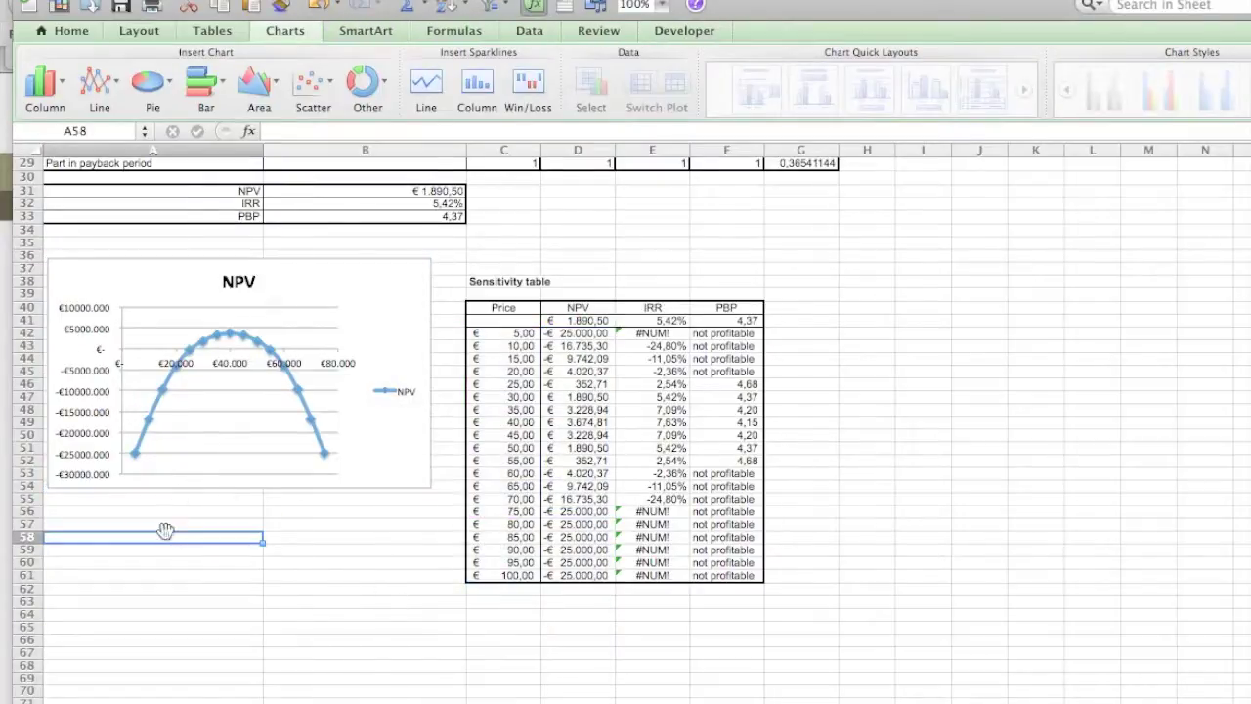
pyautogui.press('super+v')
pyautogui.moveTo(131, 547); pyautogui.dragTo(157, 512)
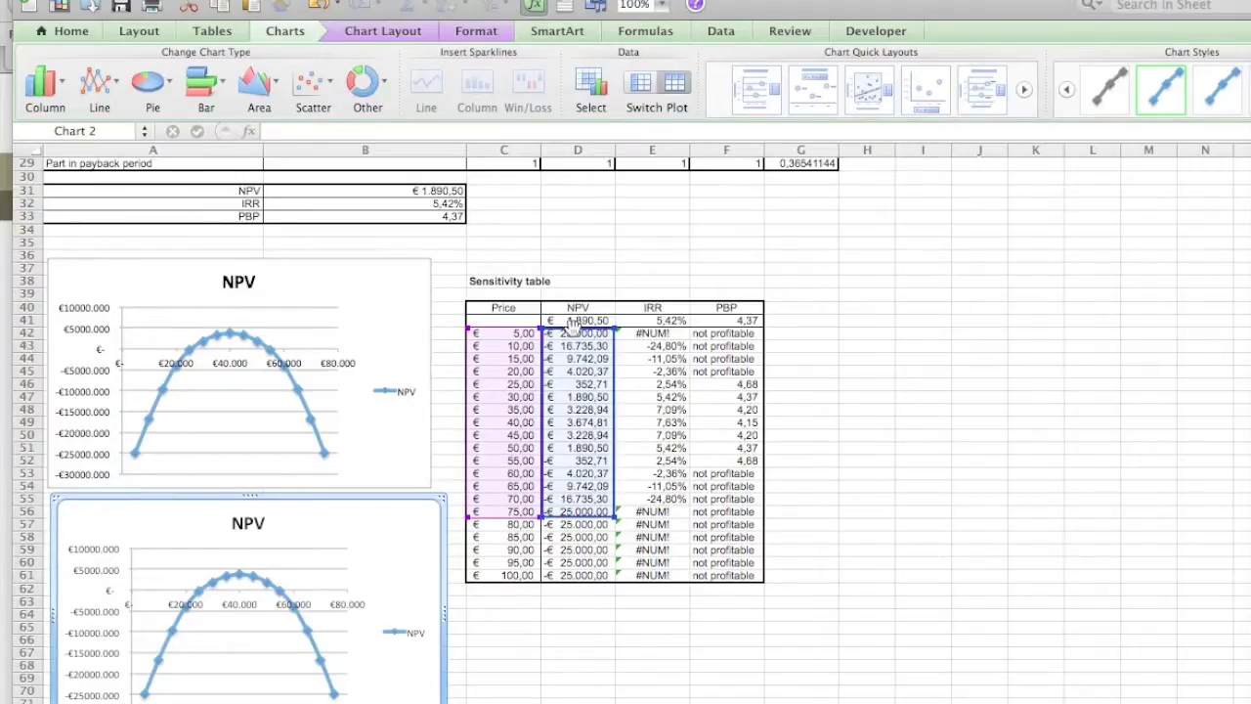
# Repoint the copied chart to the IRR column and trim it to prices 10–70.
pyautogui.moveTo(572, 328); pyautogui.dragTo(641, 333)
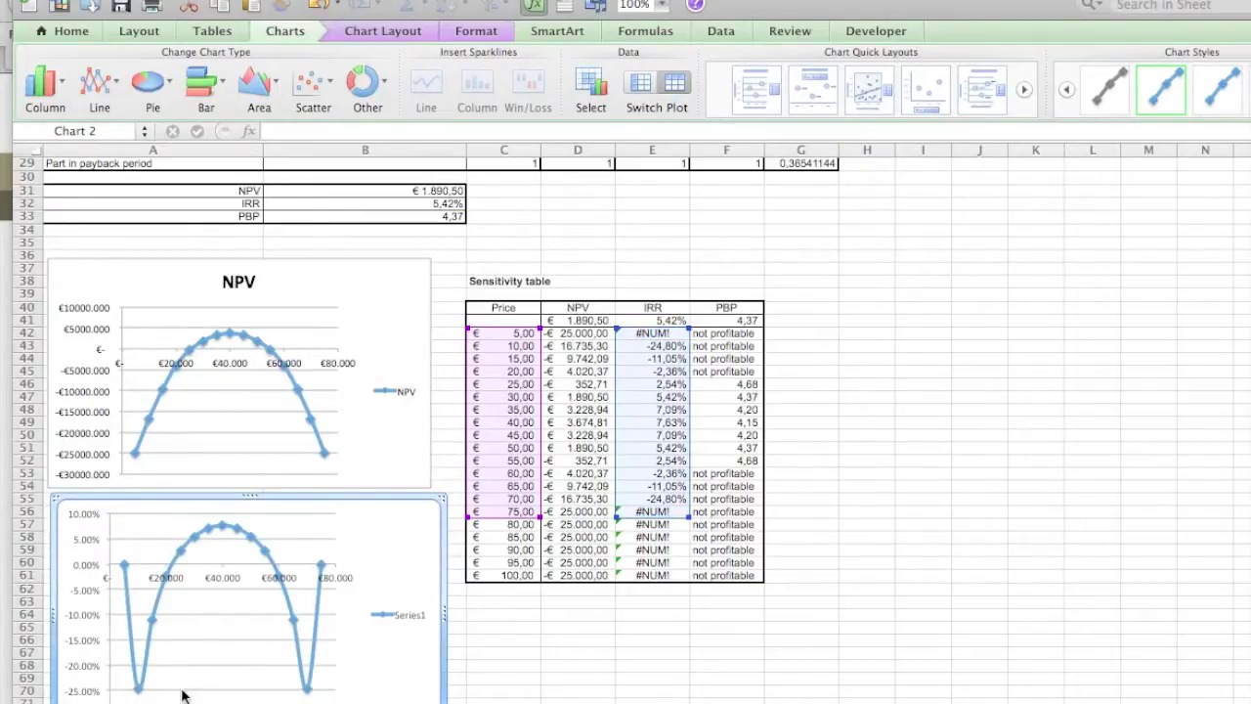
pyautogui.moveTo(128, 566)
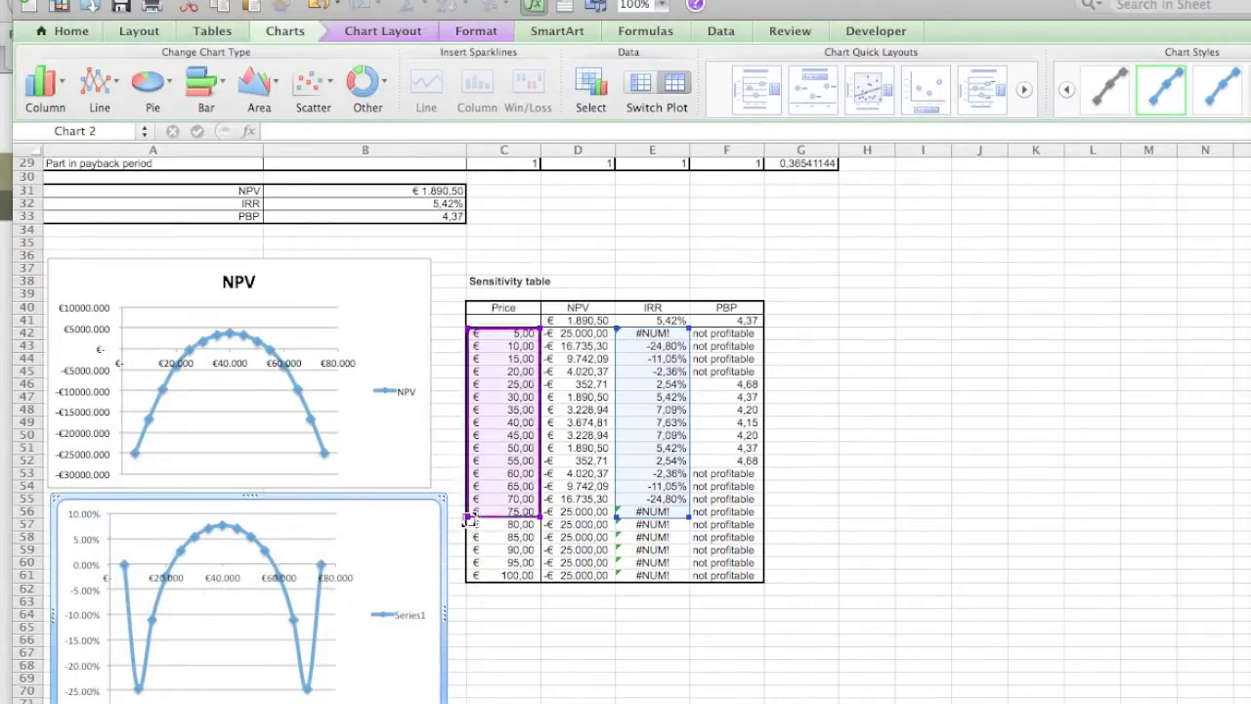
pyautogui.moveTo(469, 518)
pyautogui.mouseDown()
pyautogui.moveTo(470, 491)
pyautogui.moveTo(469, 505)
pyautogui.mouseUp()
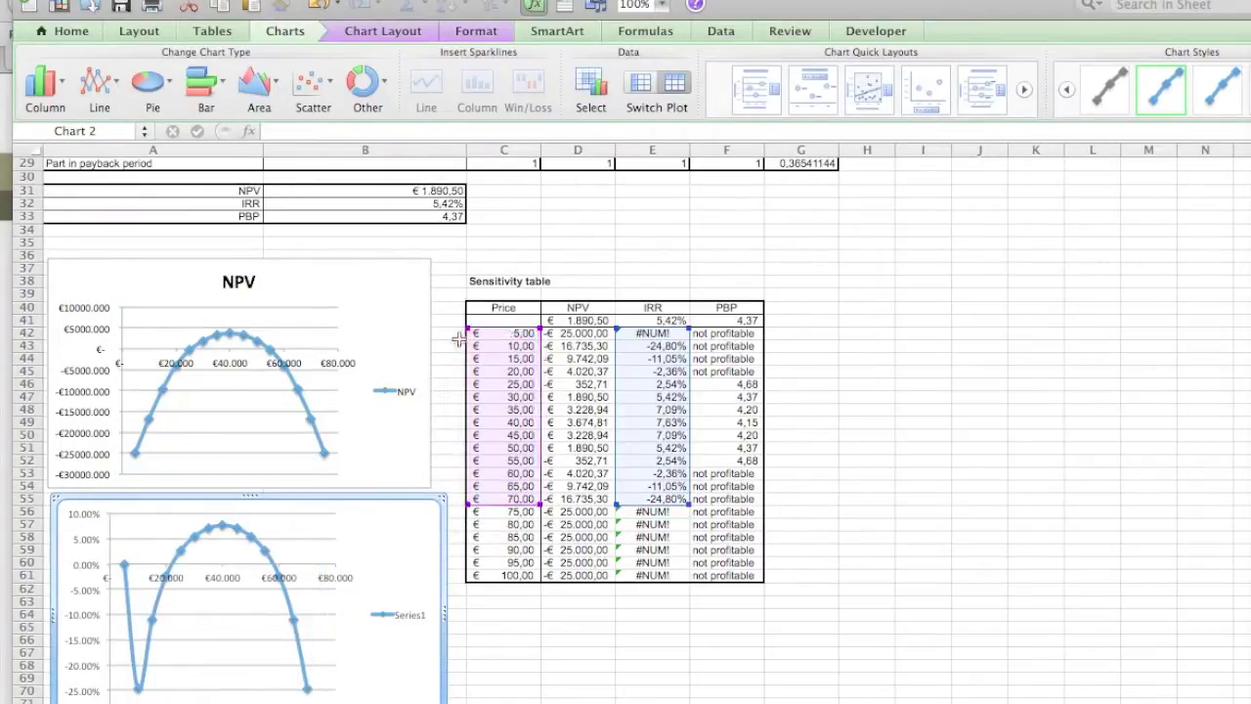
pyautogui.moveTo(468, 331); pyautogui.dragTo(469, 339)
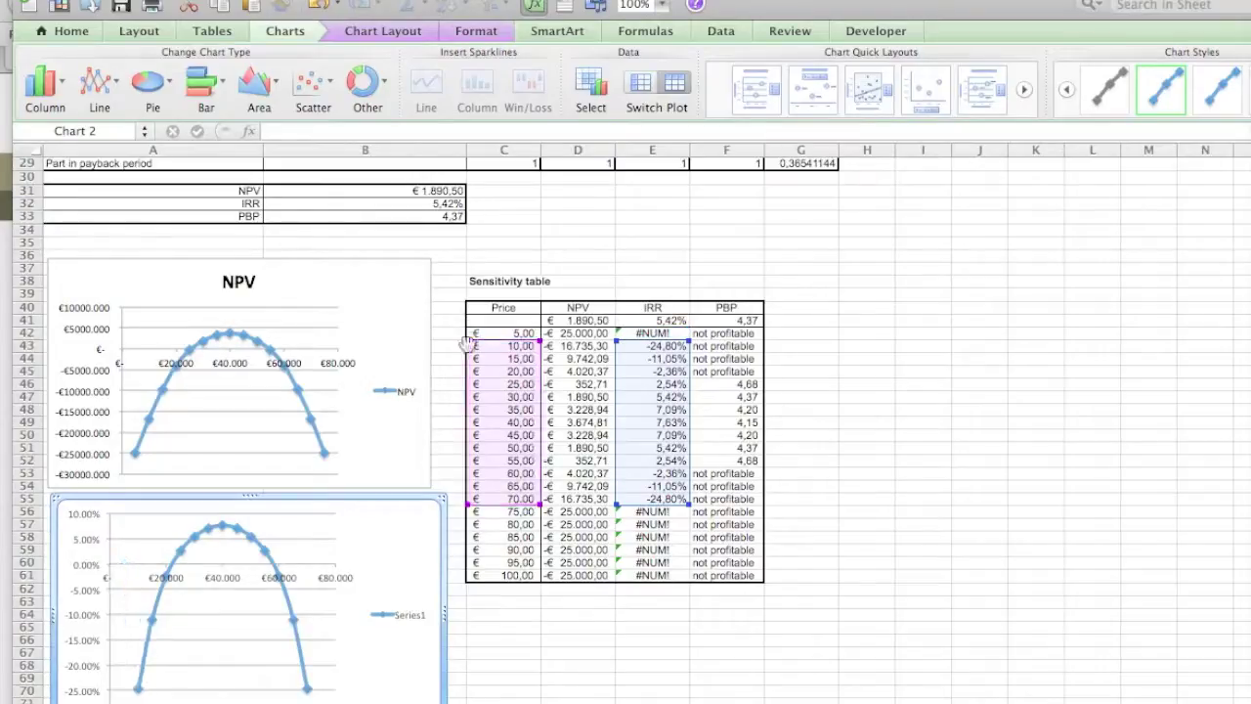
# Rename the second chart's Series1 to IRR in Select Data.
pyautogui.click(404, 616)
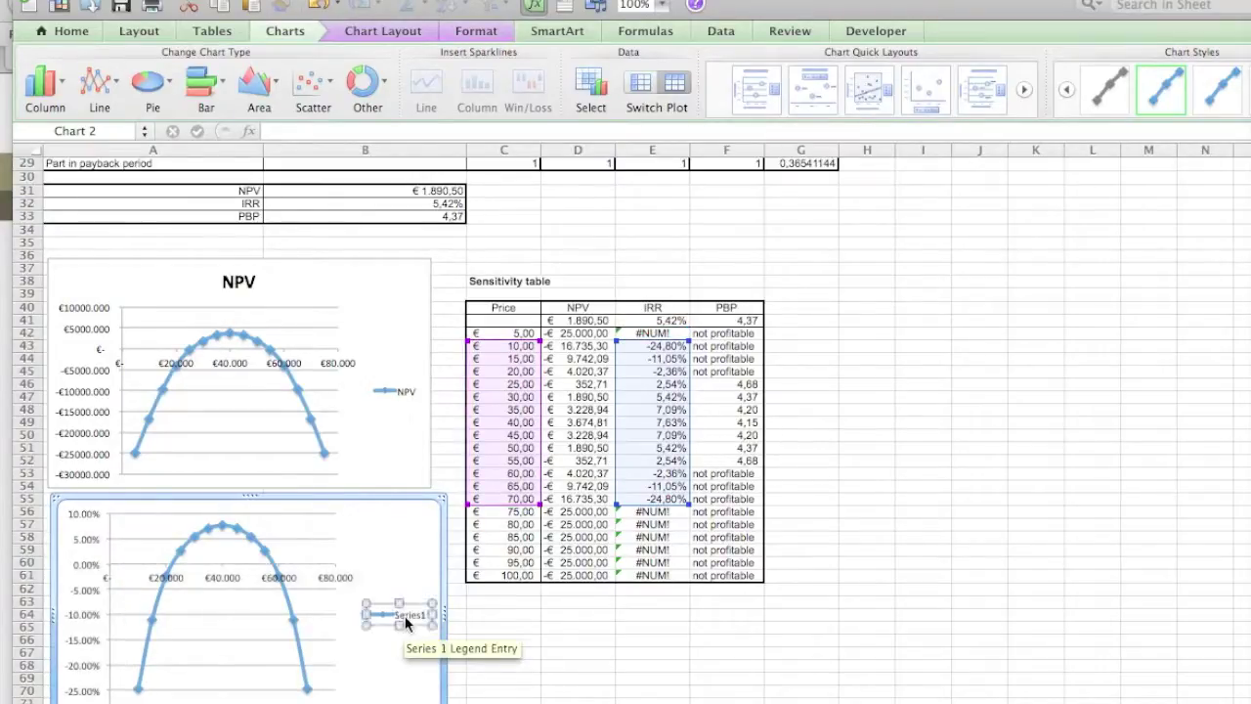
pyautogui.click(404, 616)
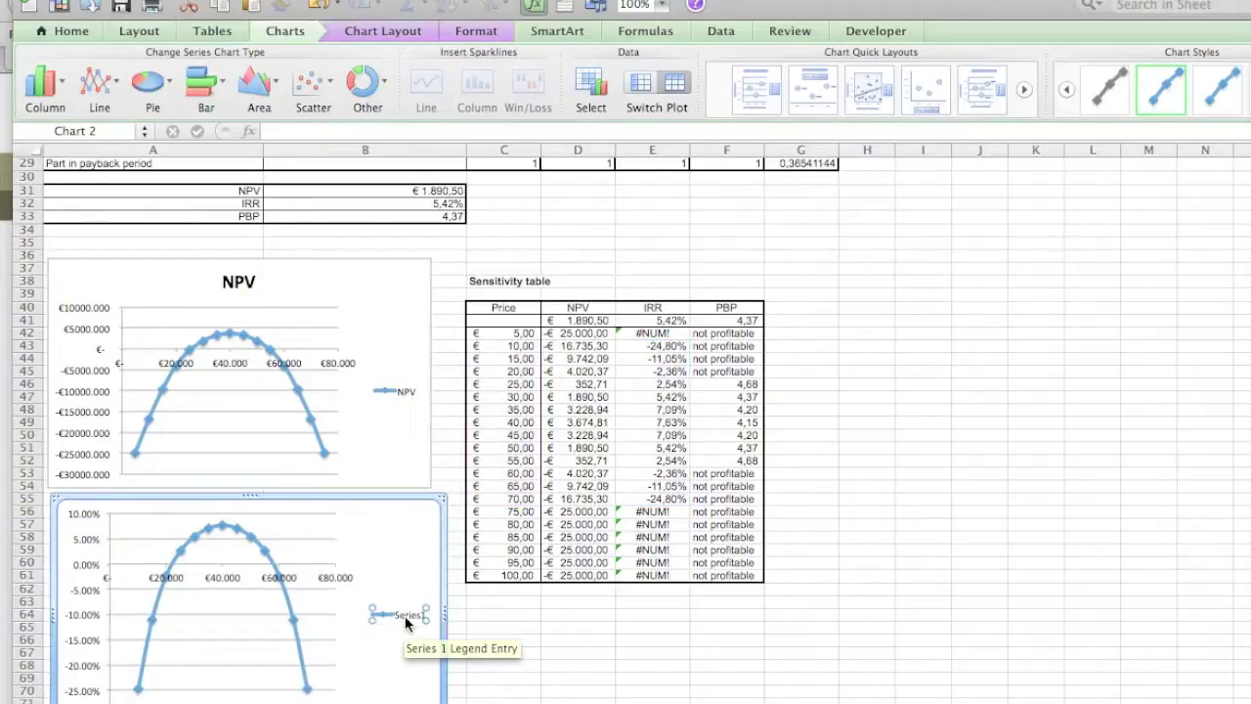
pyautogui.rightClick(405, 620)
pyautogui.click(449, 665)
pyautogui.click(1197, 158)
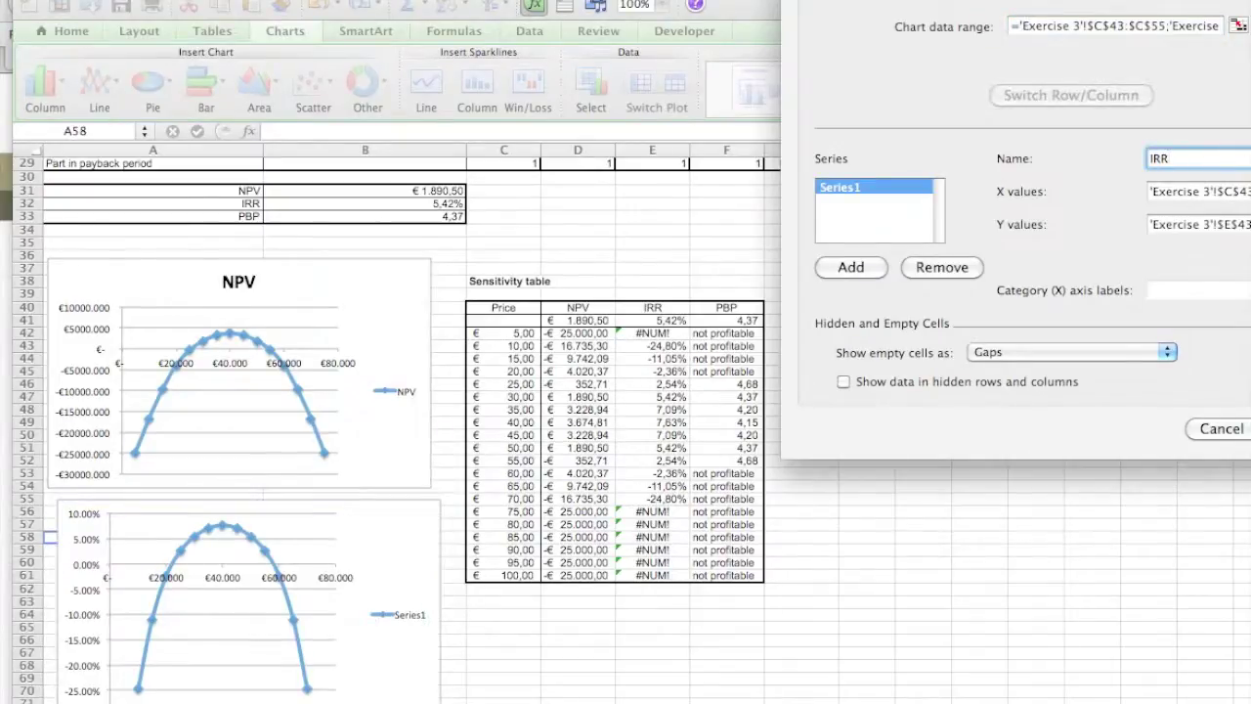
pyautogui.write('IRR')
pyautogui.press('Return')
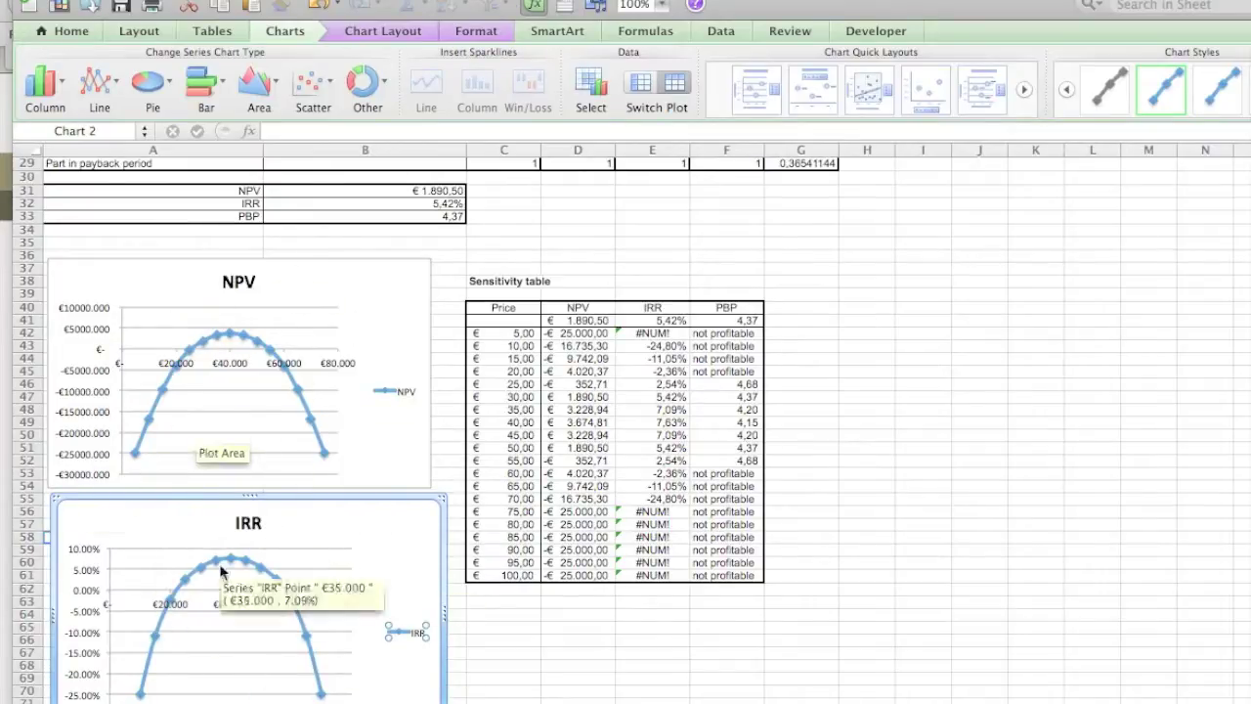
# Copy the IRR chart and paste it at cell A79.
pyautogui.scroll(-5, 308, 537)
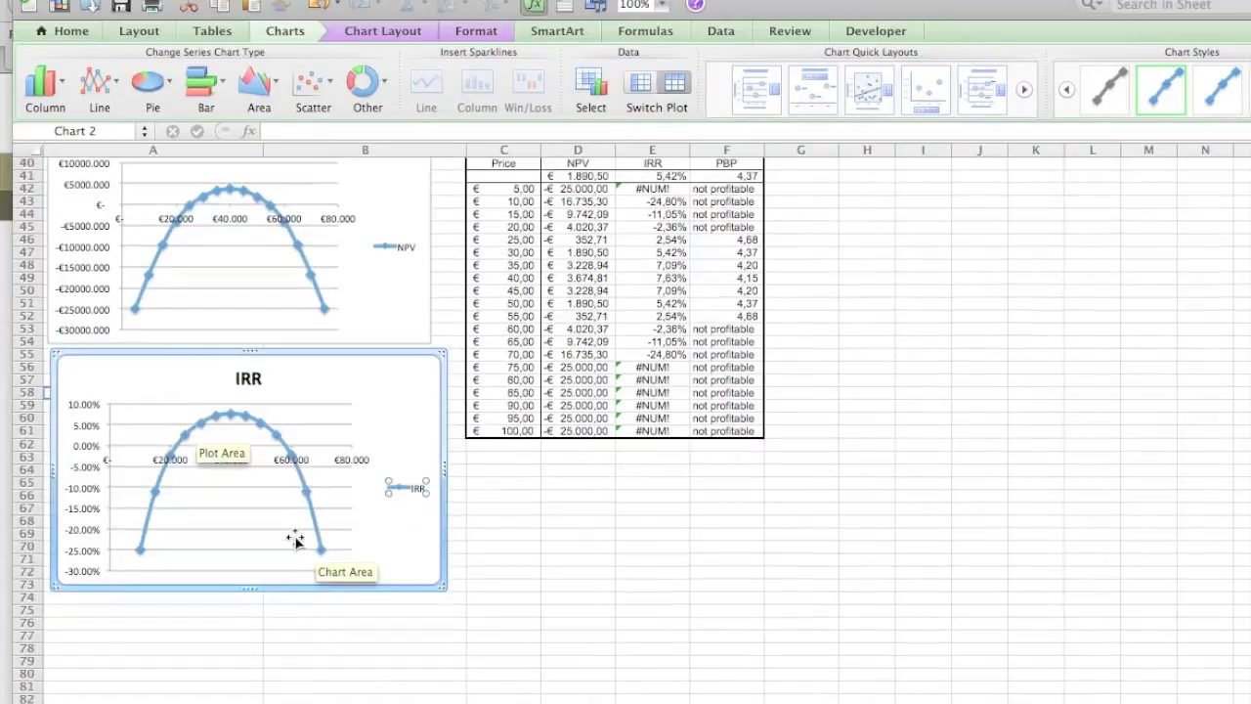
pyautogui.click(572, 583)
pyautogui.click(298, 579)
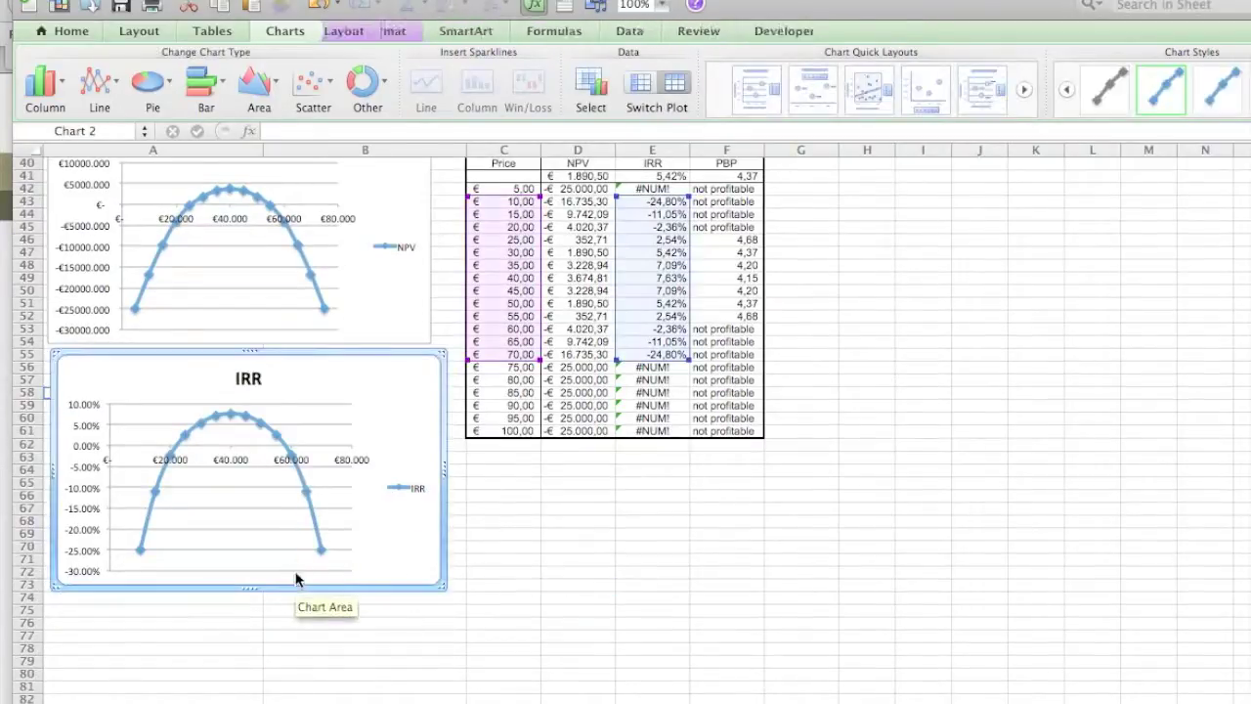
pyautogui.press('super+c')
pyautogui.click(260, 656)
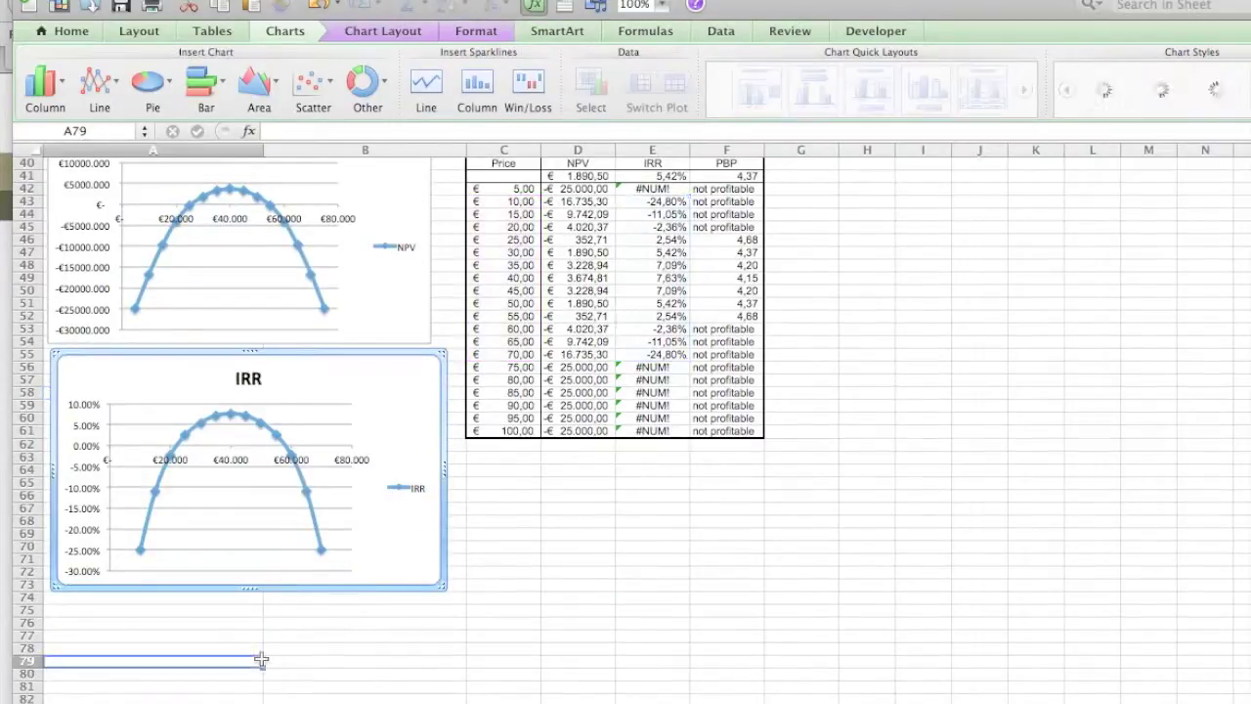
pyautogui.press('super+v')
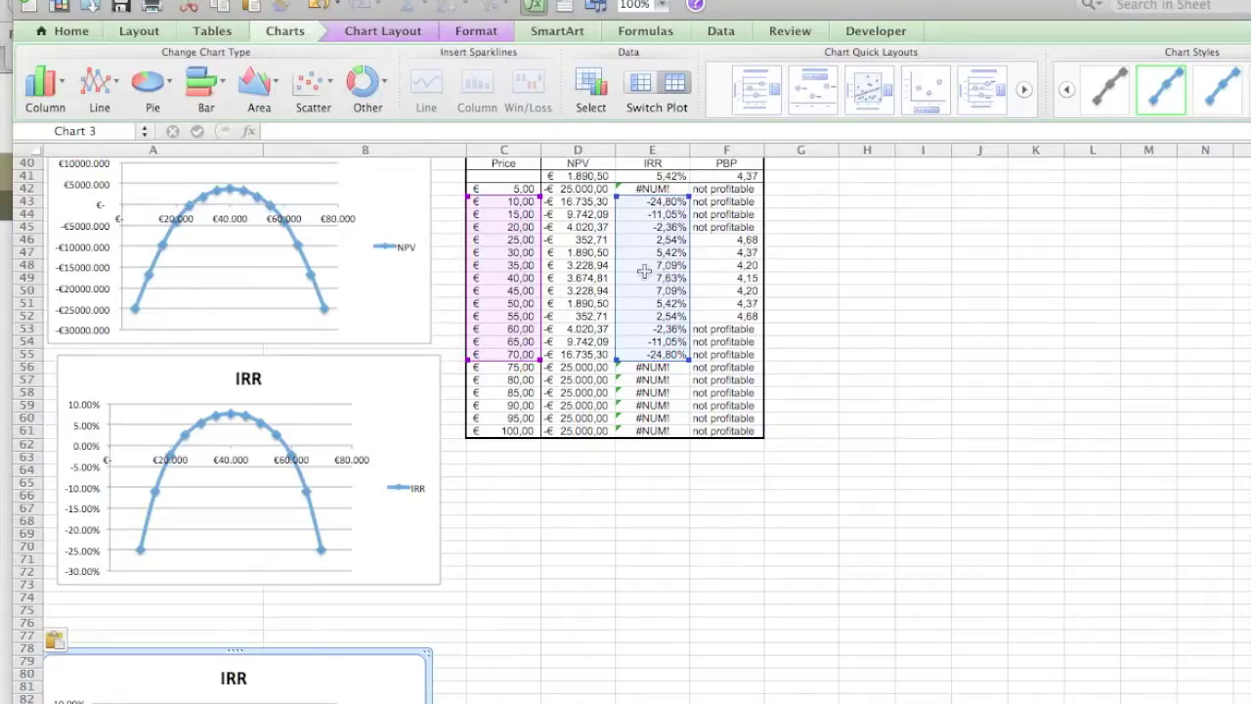
# Point the copy at the PBP column and limit it to prices 25–55 (rows 46–52).
pyautogui.moveTo(647, 192); pyautogui.dragTo(743, 193)
pyautogui.moveTo(537, 214); pyautogui.dragTo(502, 240)
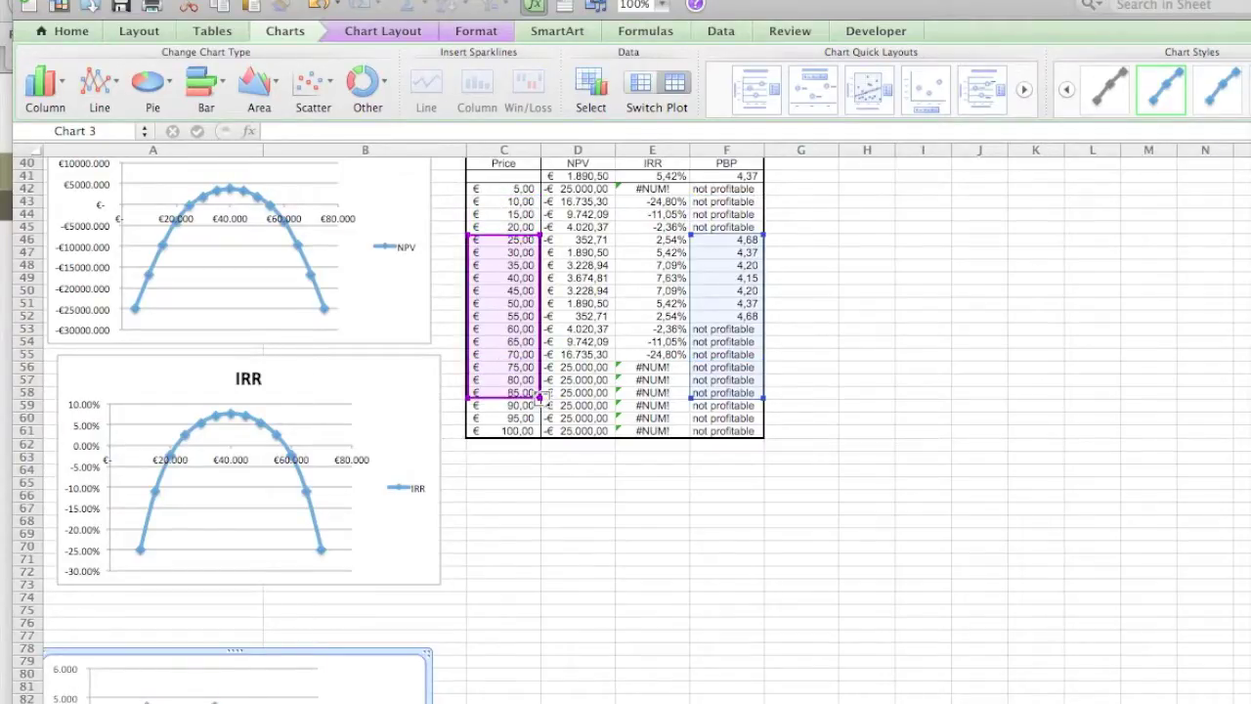
pyautogui.moveTo(540, 396); pyautogui.dragTo(540, 322)
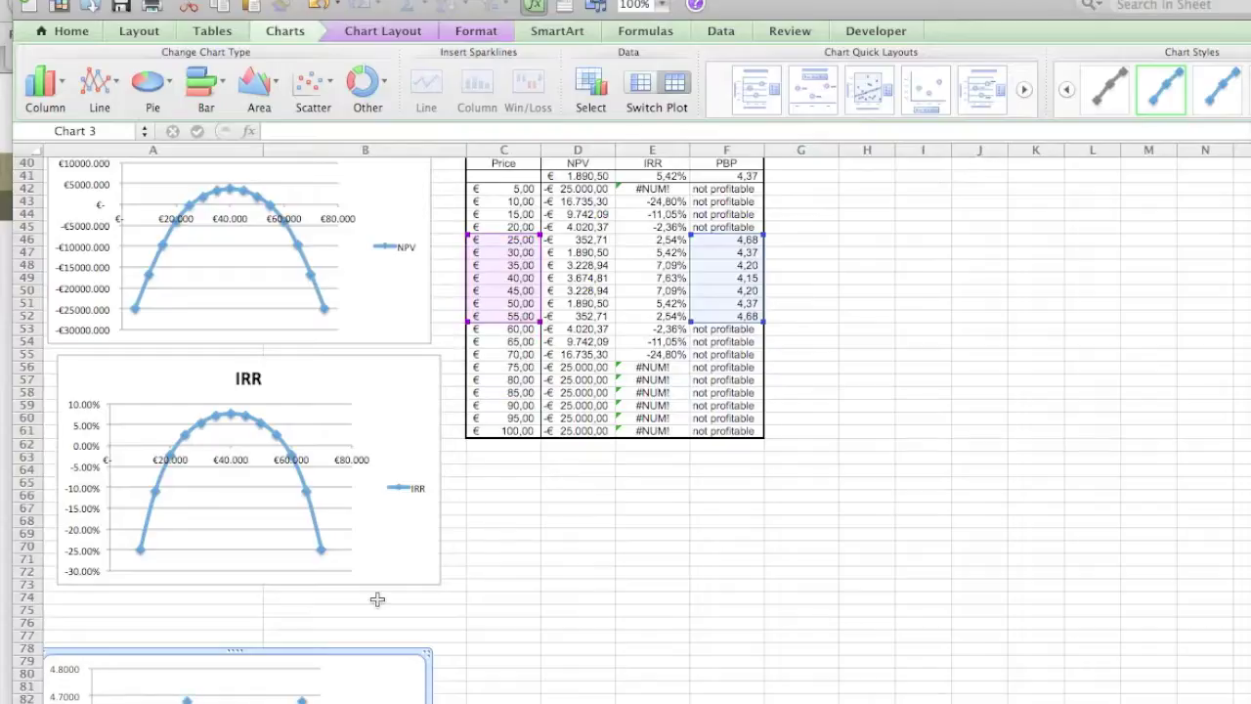
pyautogui.scroll(-6, 377, 599)
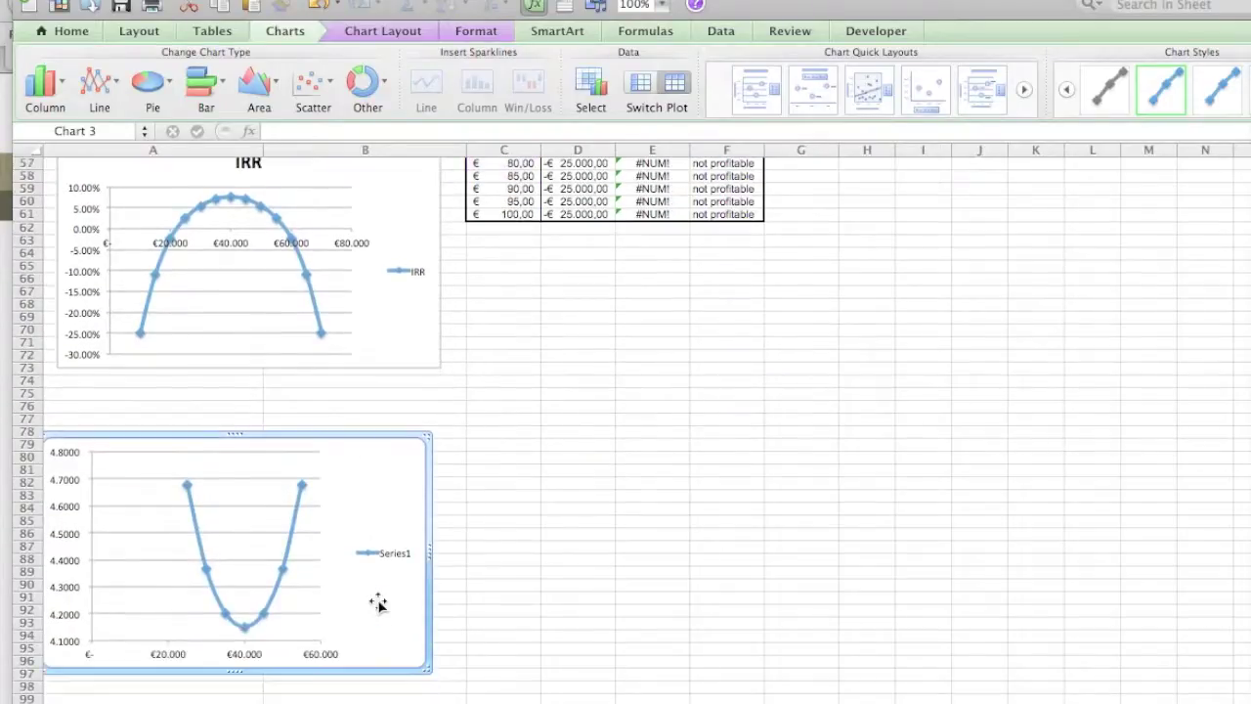
# Rename the new chart's Series1 to PBP so its title and legend read PBP.
pyautogui.click(395, 555)
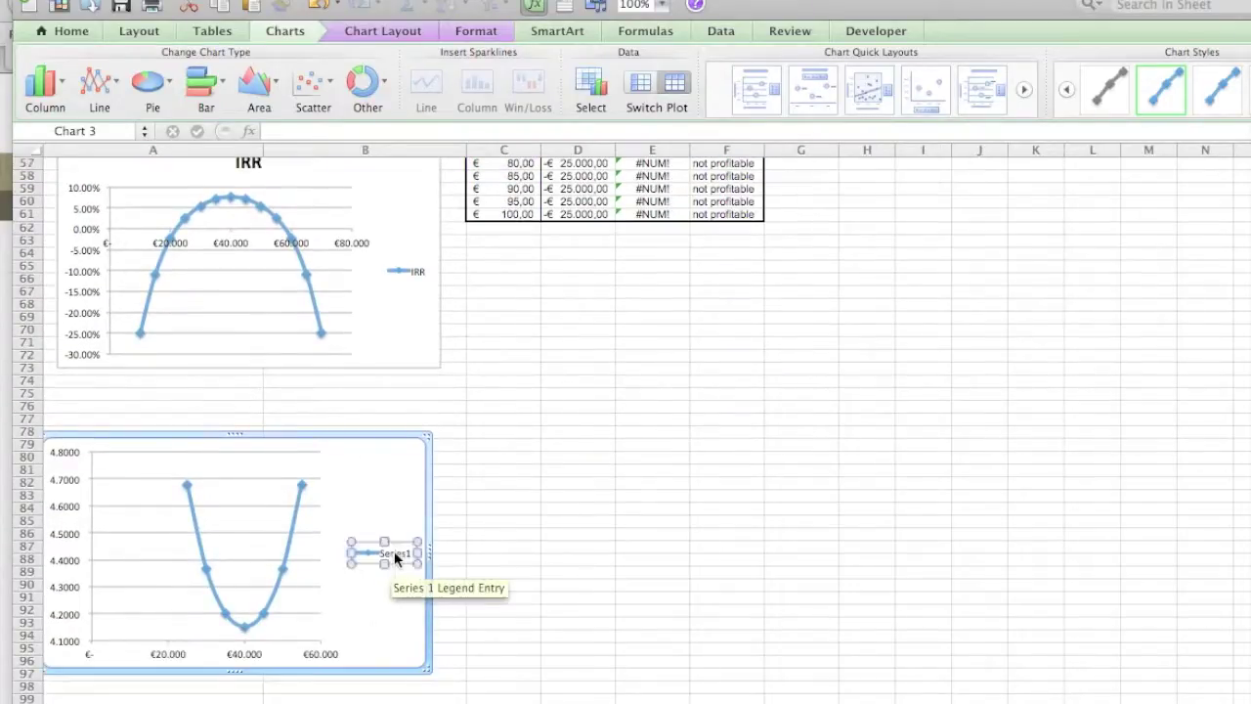
pyautogui.rightClick(395, 555)
pyautogui.click(492, 633)
pyautogui.click(1200, 160)
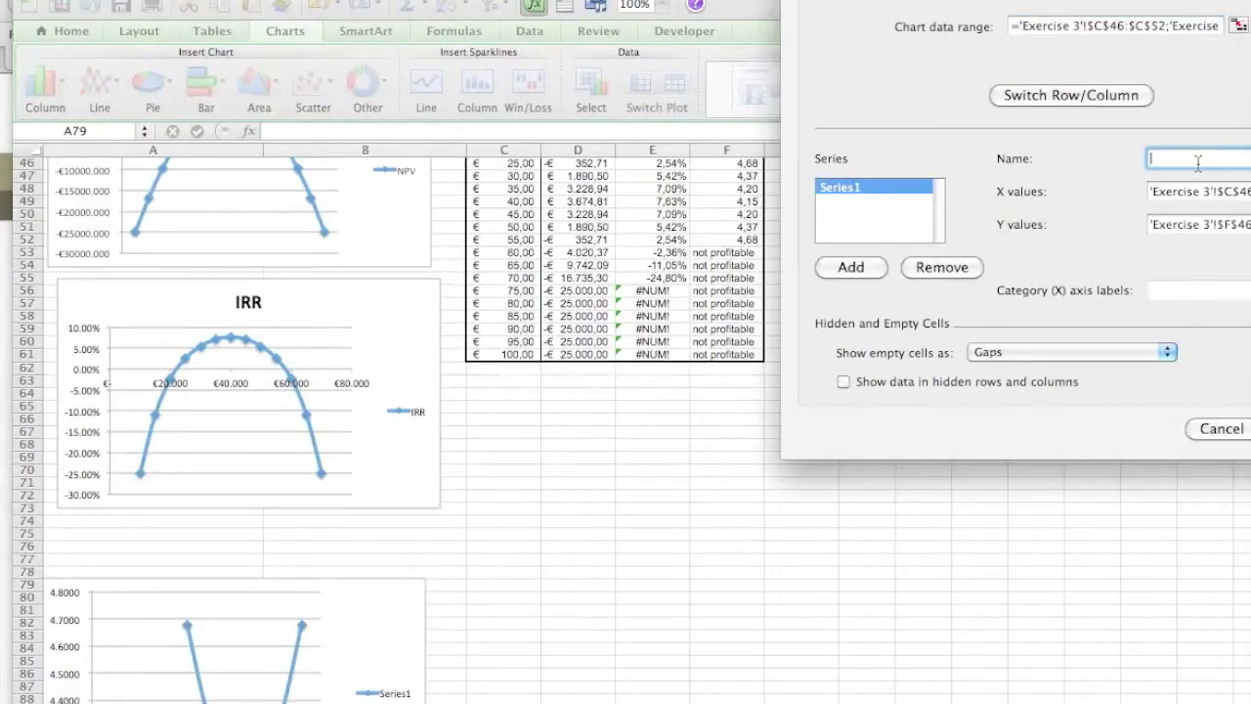
pyautogui.write('PBP')
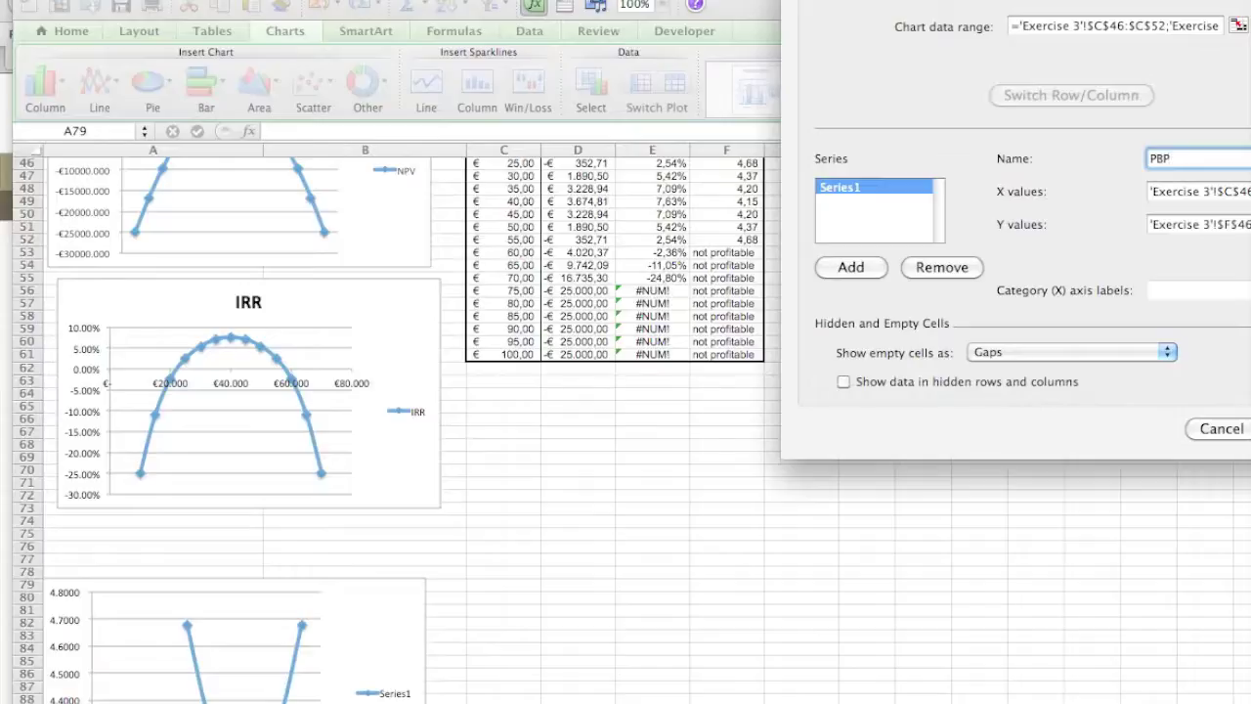
pyautogui.press('Return')
pyautogui.scroll(-3, 382, 506)
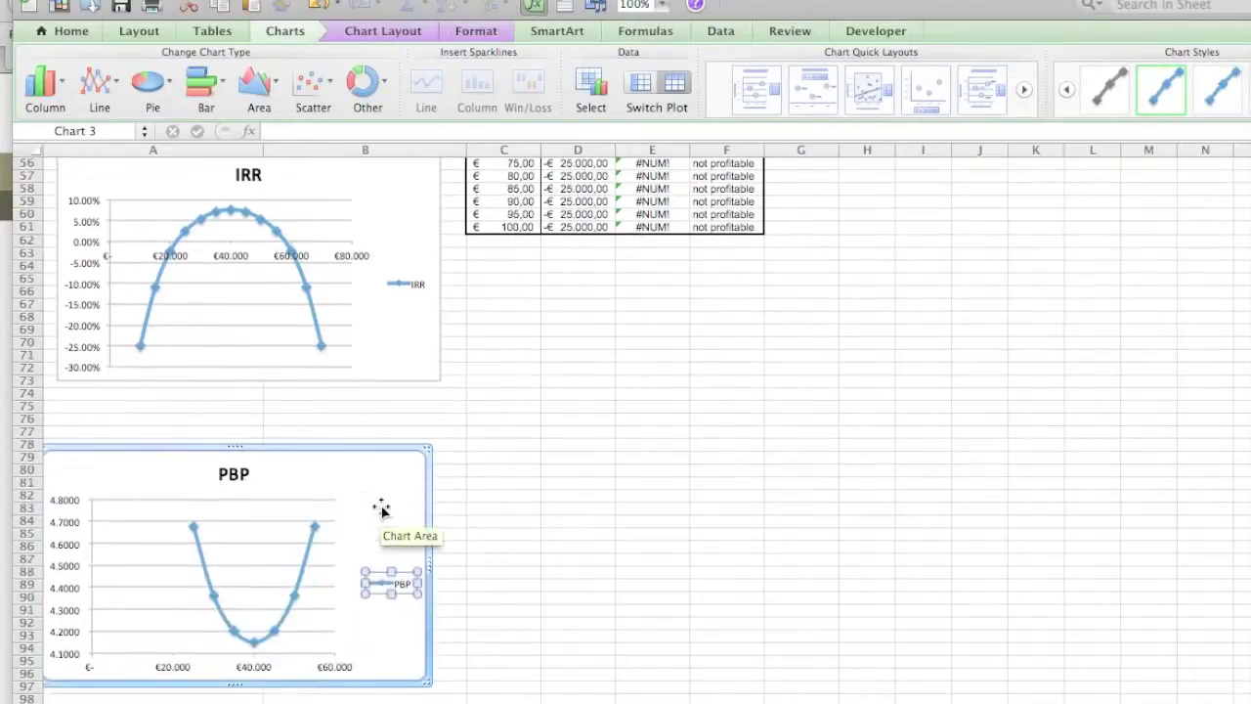
# Scale the PBP chart's price axis from 25 to 55 with a major unit of 10.
pyautogui.click(247, 665)
pyautogui.doubleClick(248, 665)
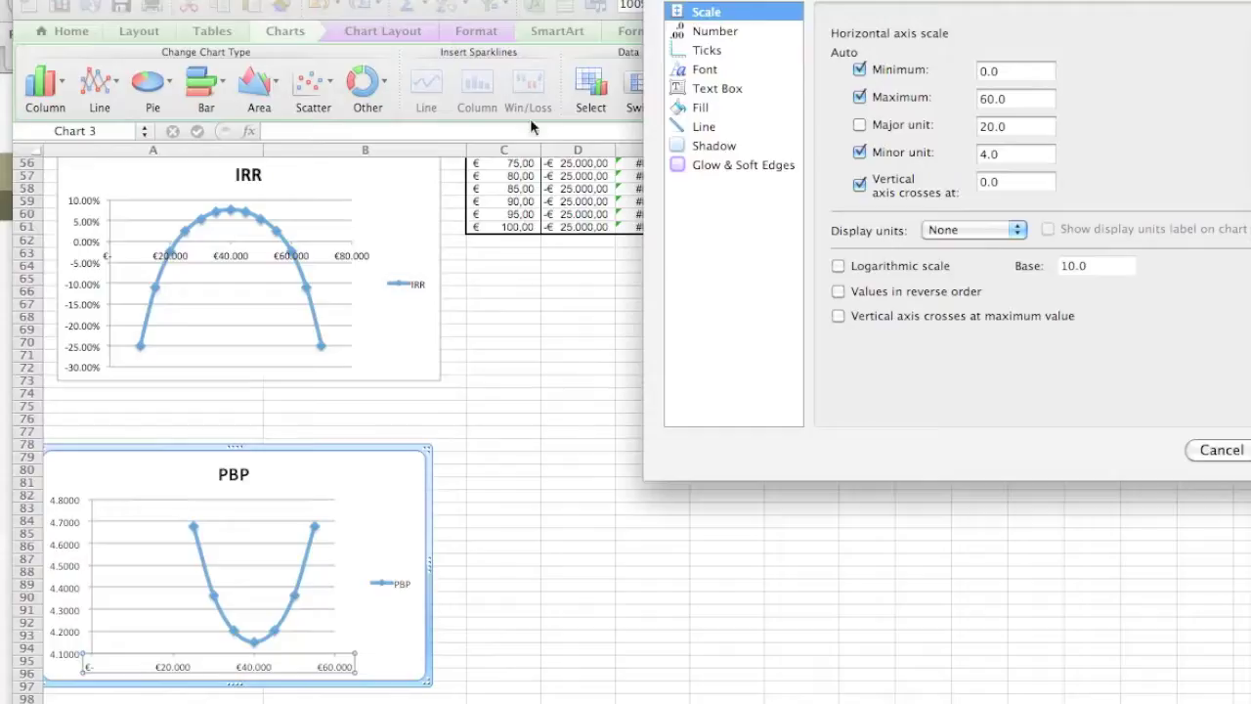
pyautogui.scroll(5, 604, 324)
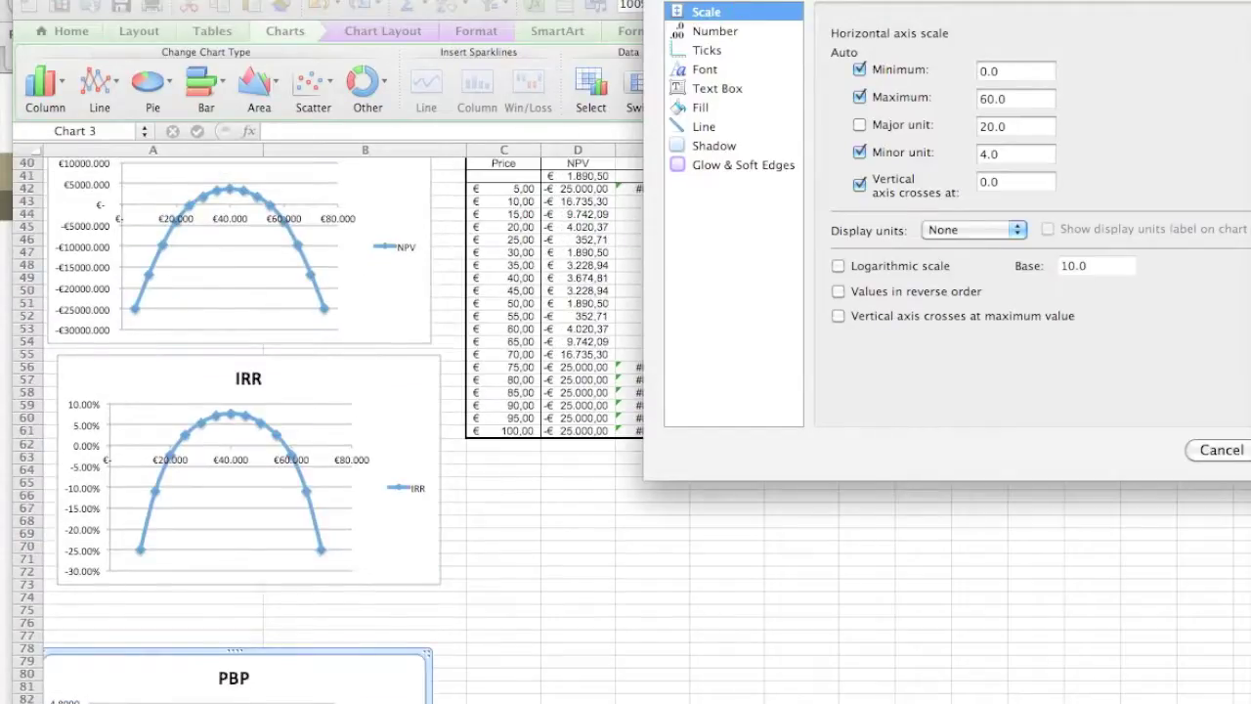
pyautogui.moveTo(737, 8); pyautogui.dragTo(711, 8)
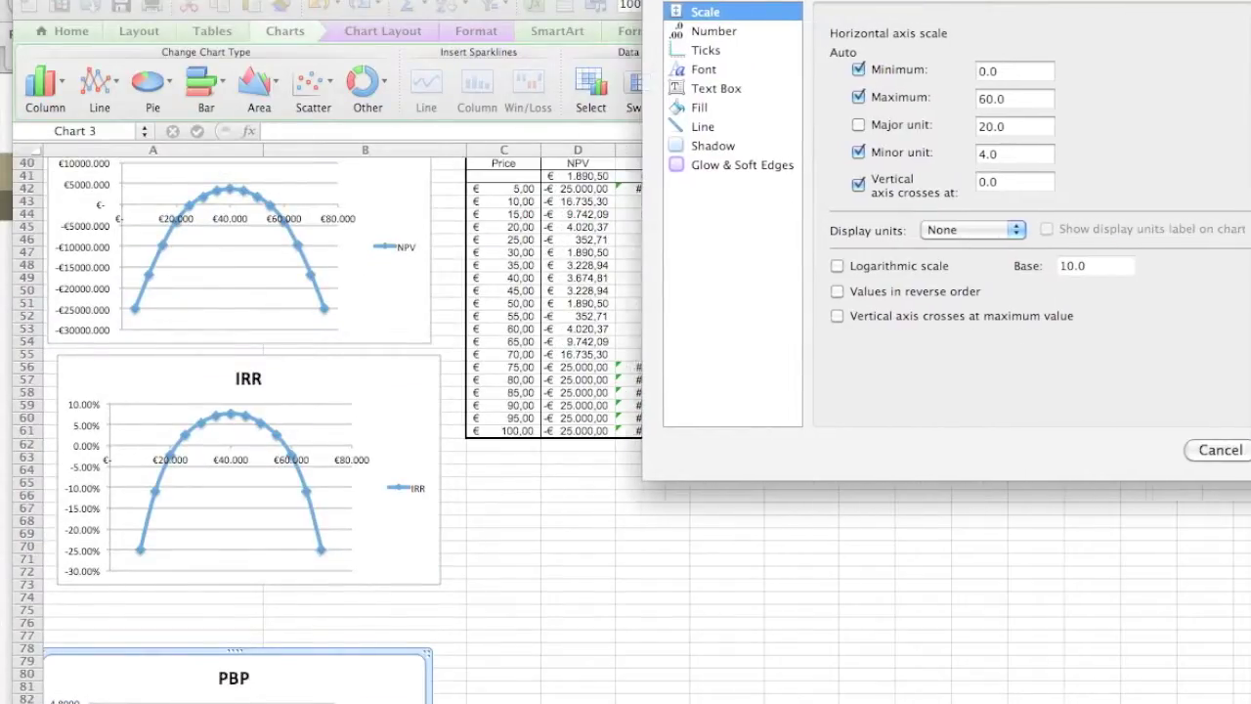
pyautogui.click(1013, 97)
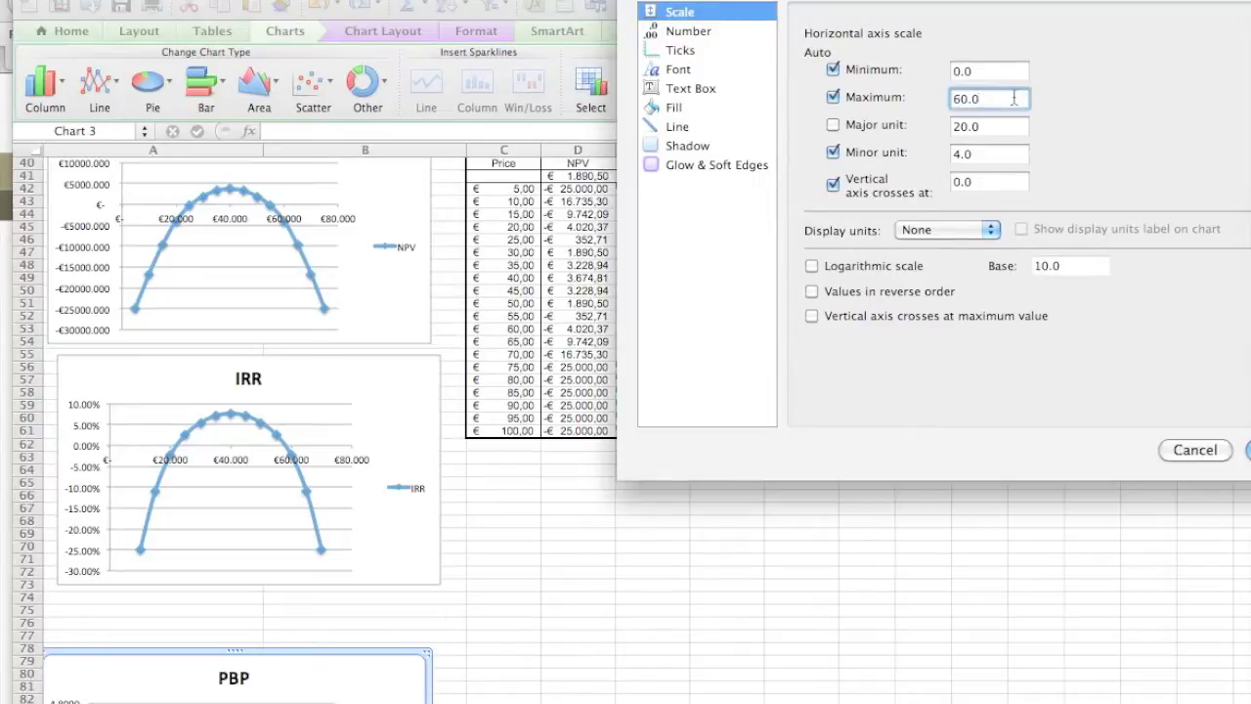
pyautogui.click(986, 70)
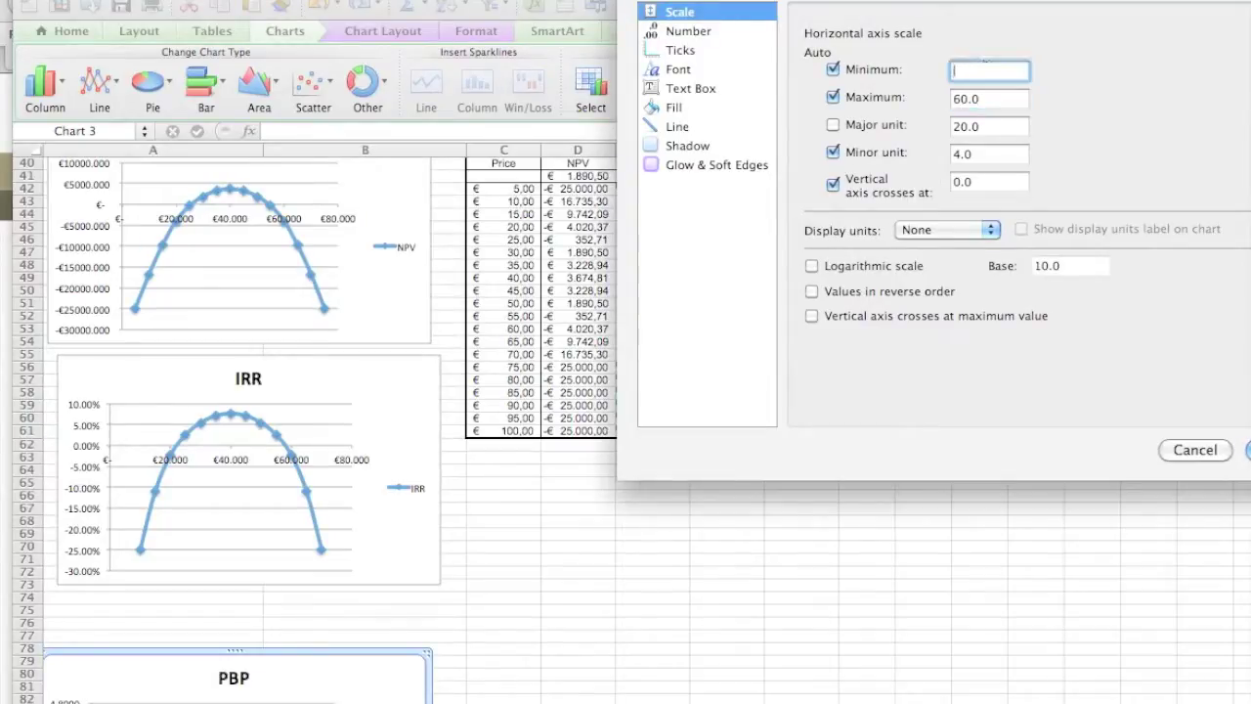
pyautogui.write('25')
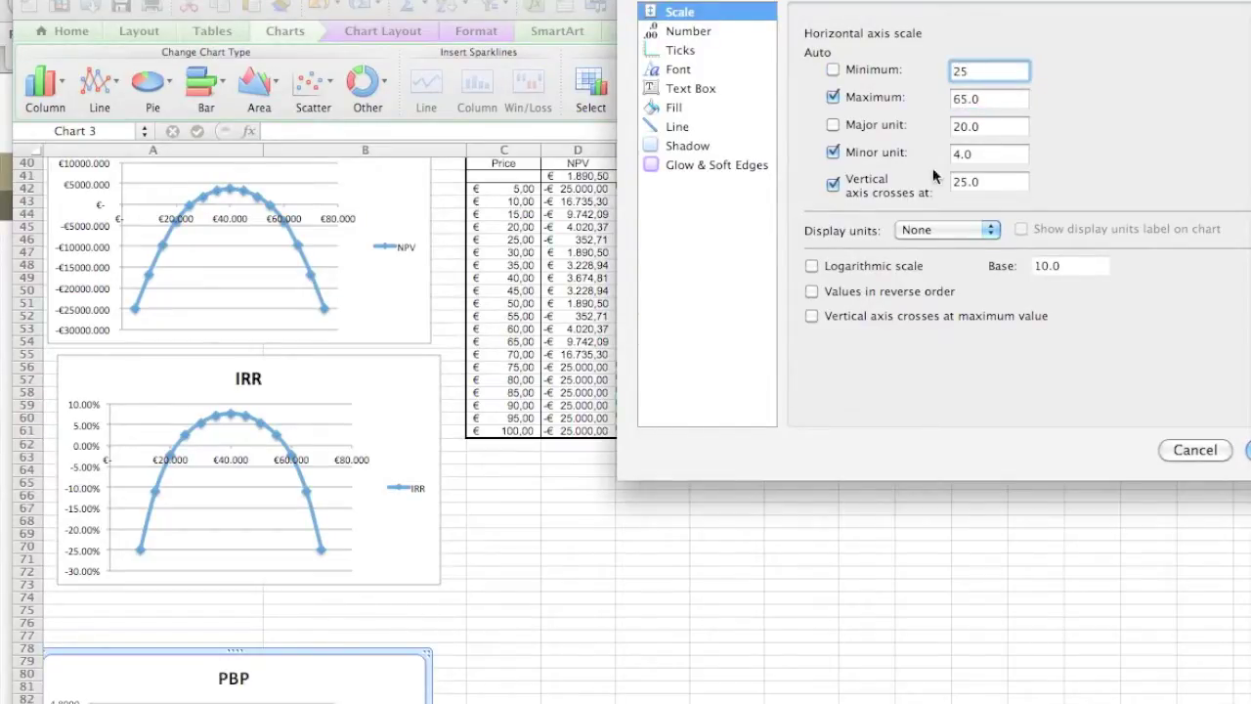
pyautogui.press('Tab')
pyautogui.click(956, 98)
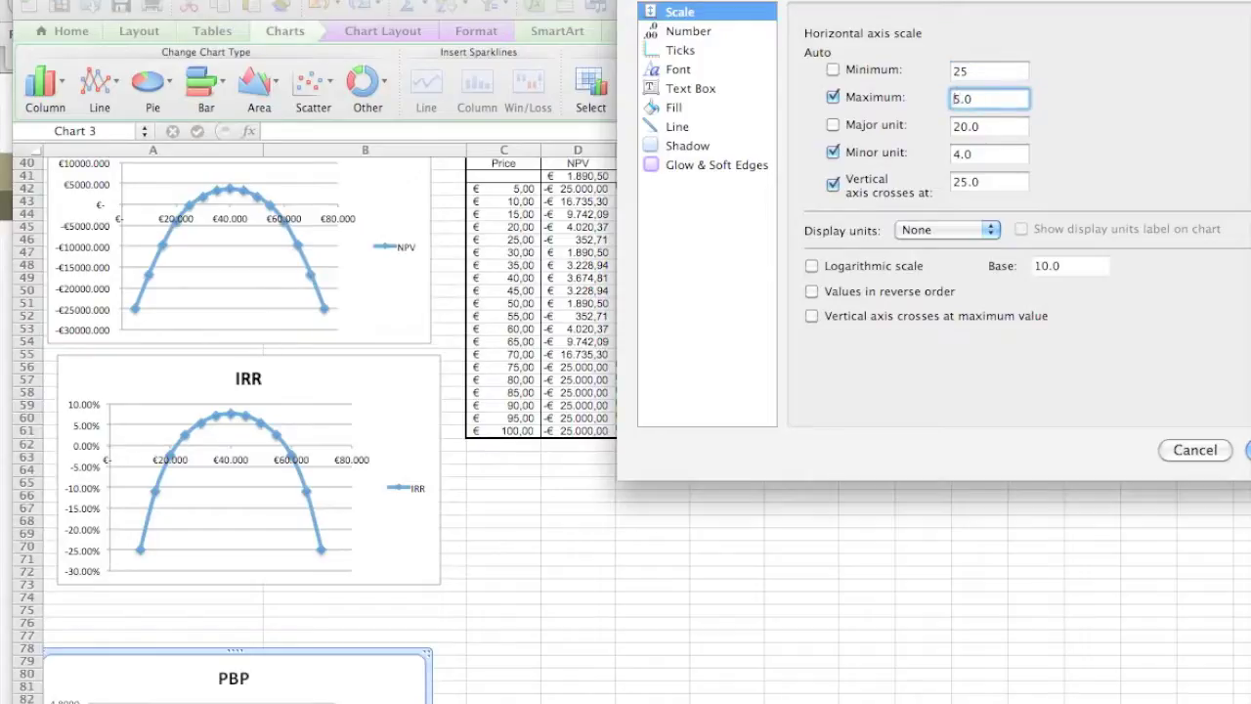
pyautogui.write('5')
pyautogui.press('Tab')
pyautogui.click(953, 126)
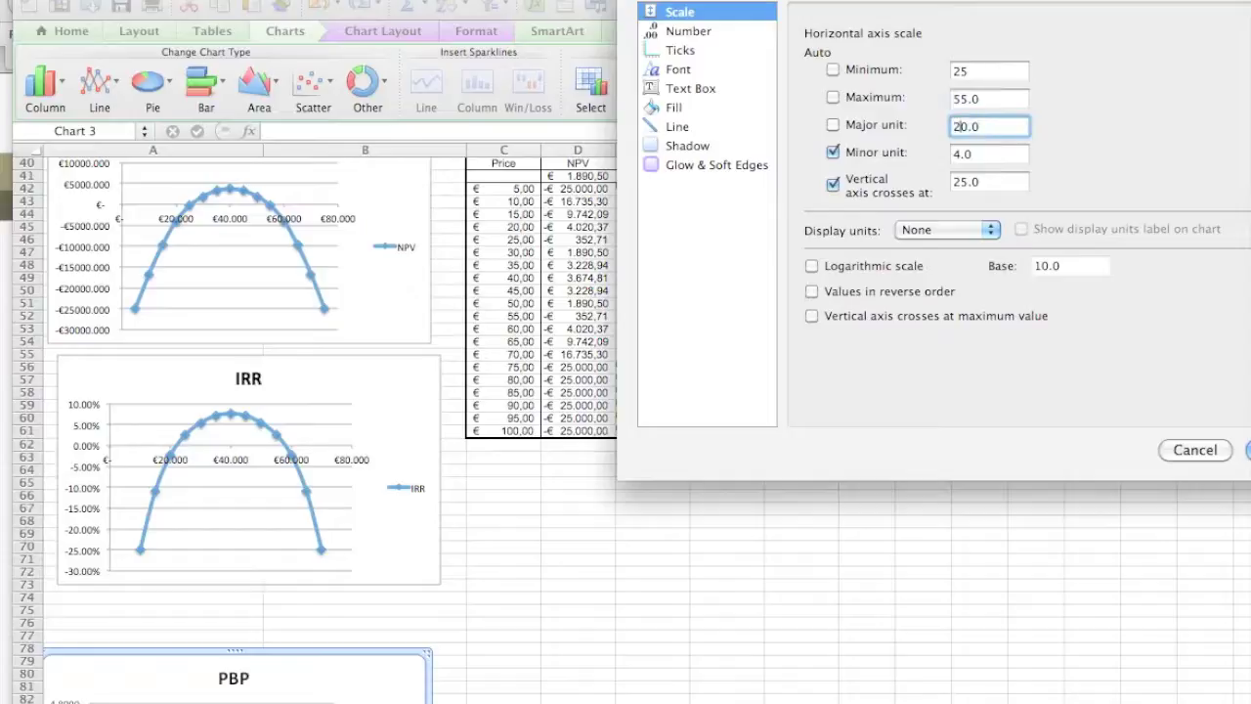
pyautogui.press('Delete')
pyautogui.write('1')
pyautogui.press('Return')
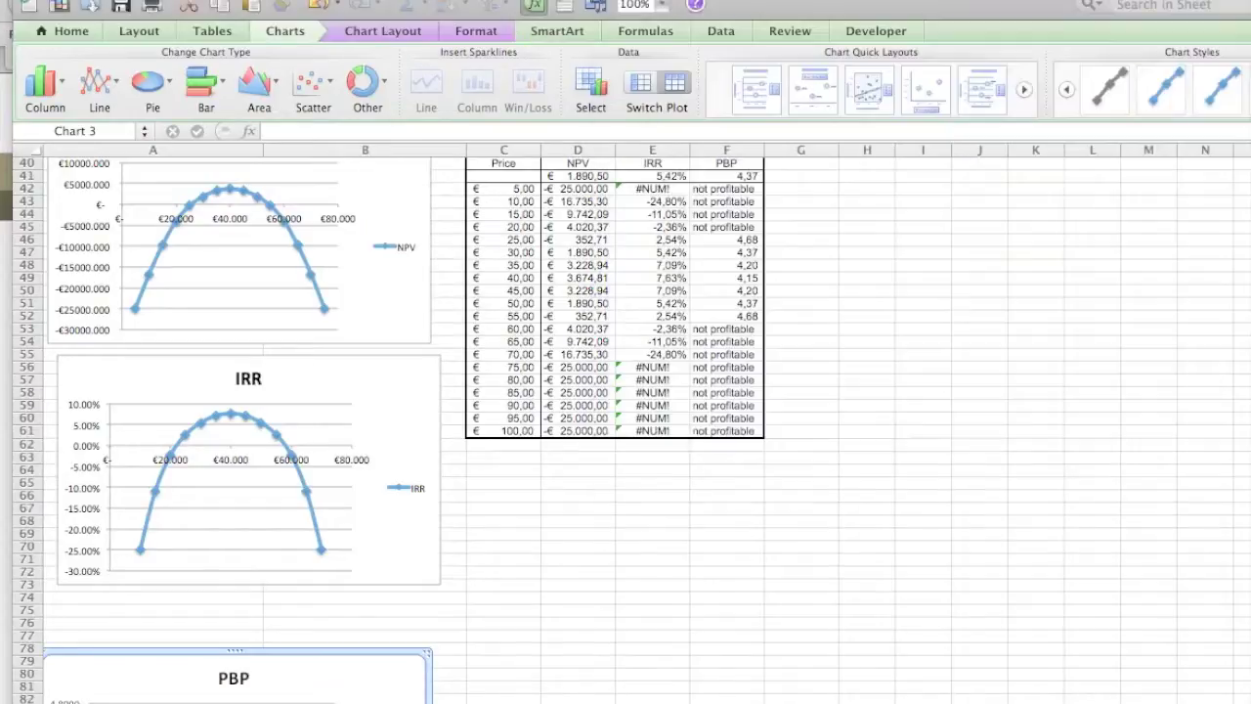
pyautogui.scroll(-3, 142, 388)
# Drag the PBP chart up directly under the IRR chart, then review the finished sheet.
pyautogui.scroll(-3, 142, 388)
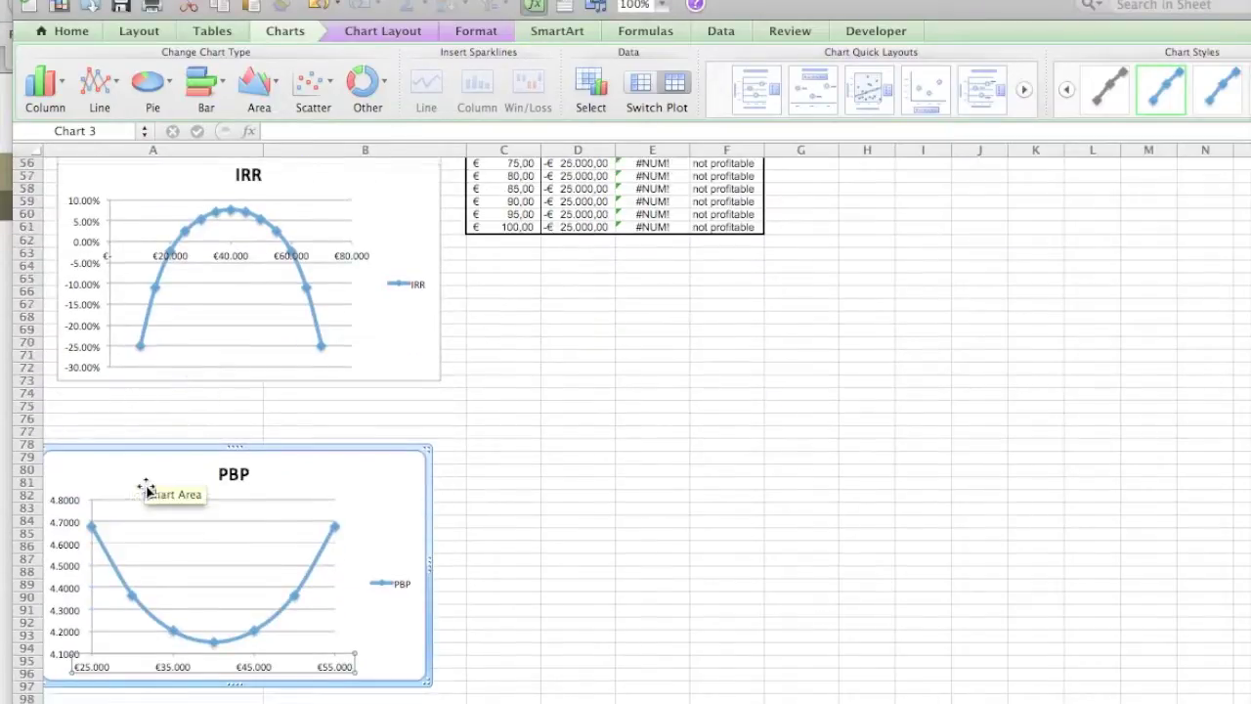
pyautogui.moveTo(182, 442); pyautogui.dragTo(170, 400)
pyautogui.click(559, 468)
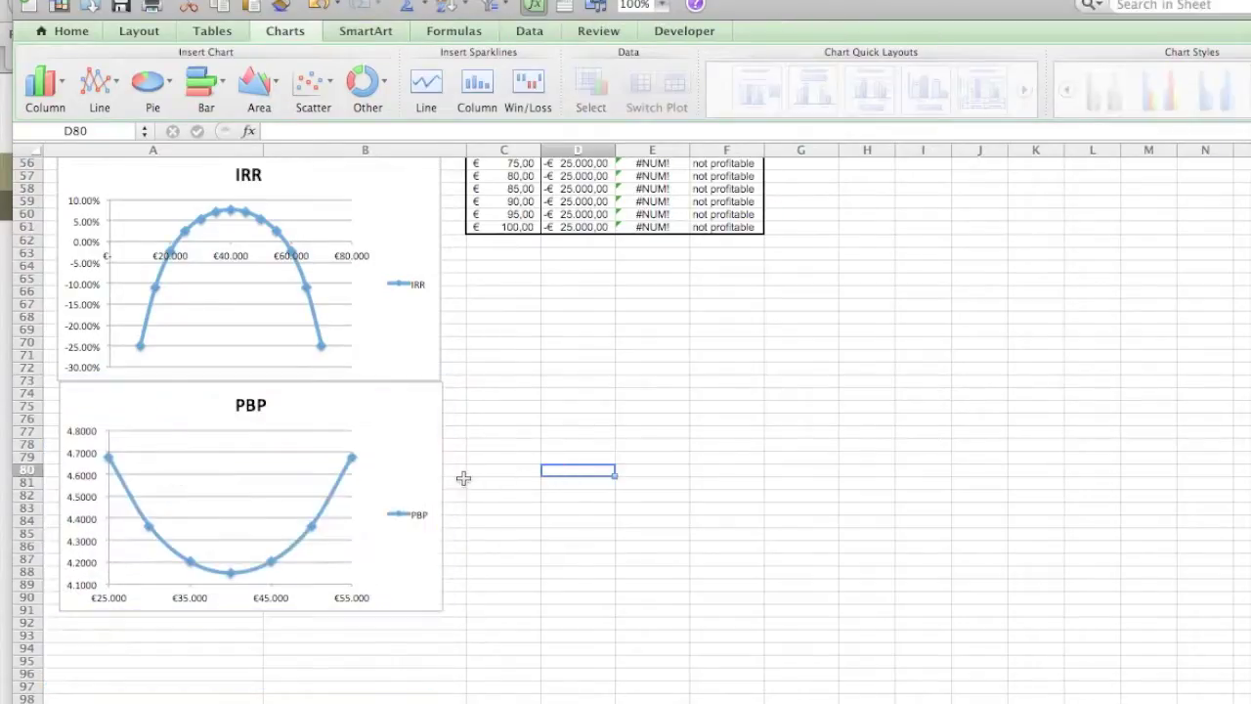
pyautogui.scroll(5, 461, 476)
pyautogui.scroll(5, 460, 476)
pyautogui.scroll(-4, 461, 476)
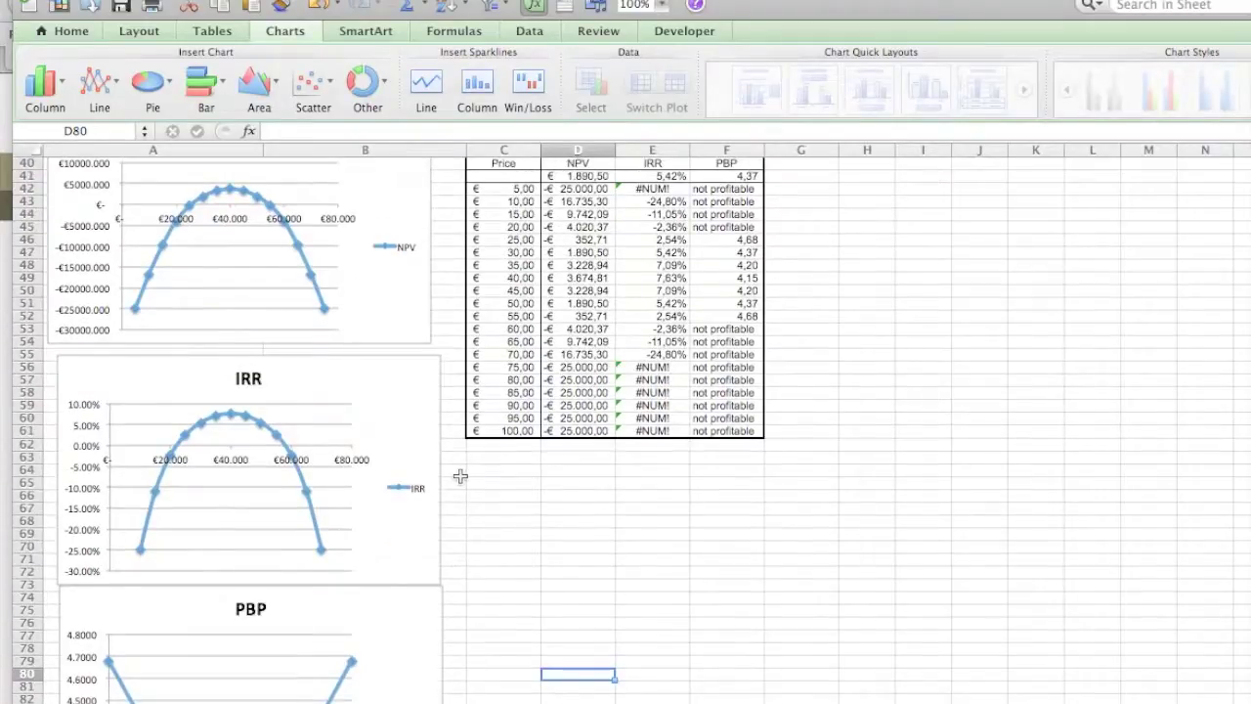
pyautogui.moveTo(272, 434)
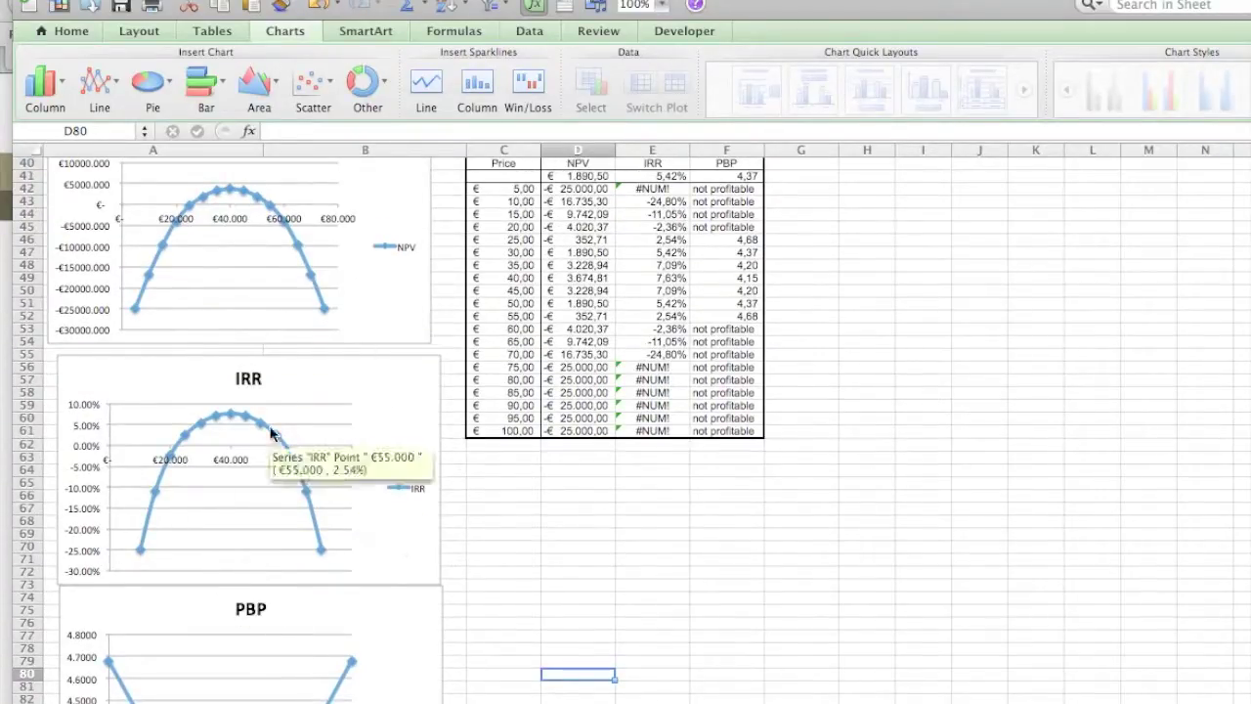
pyautogui.scroll(13, 181, 376)
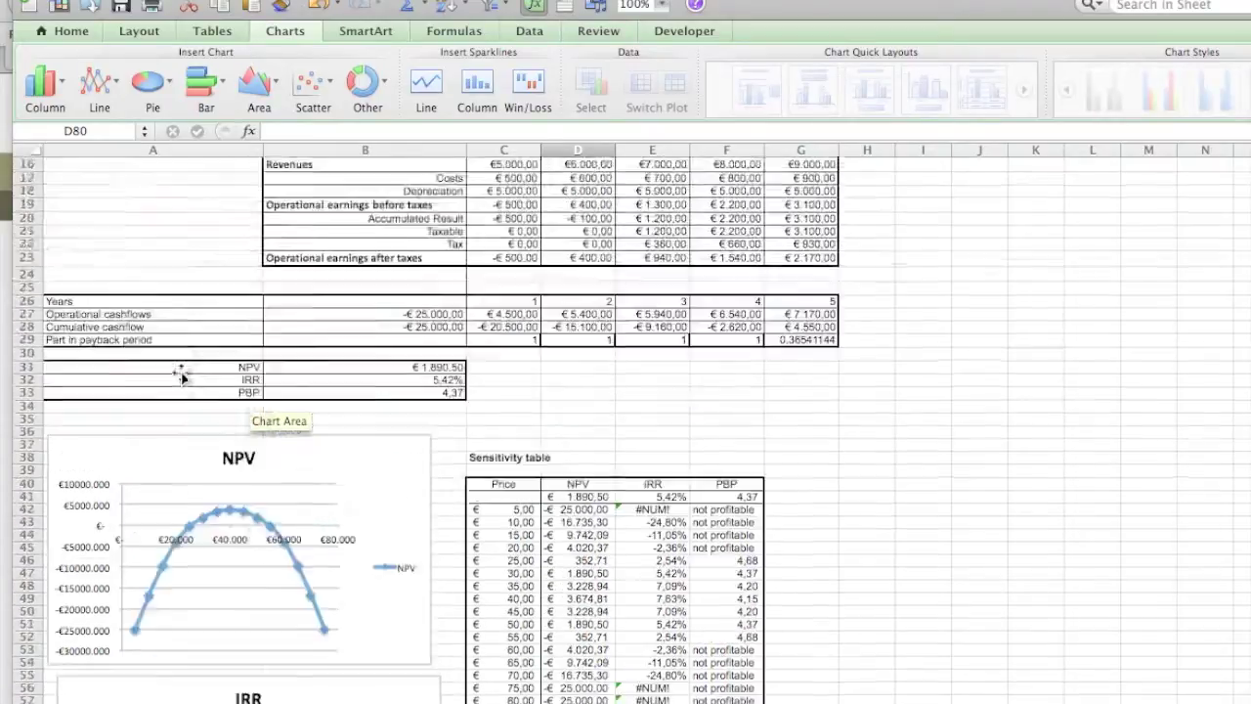
pyautogui.scroll(-5, 188, 430)
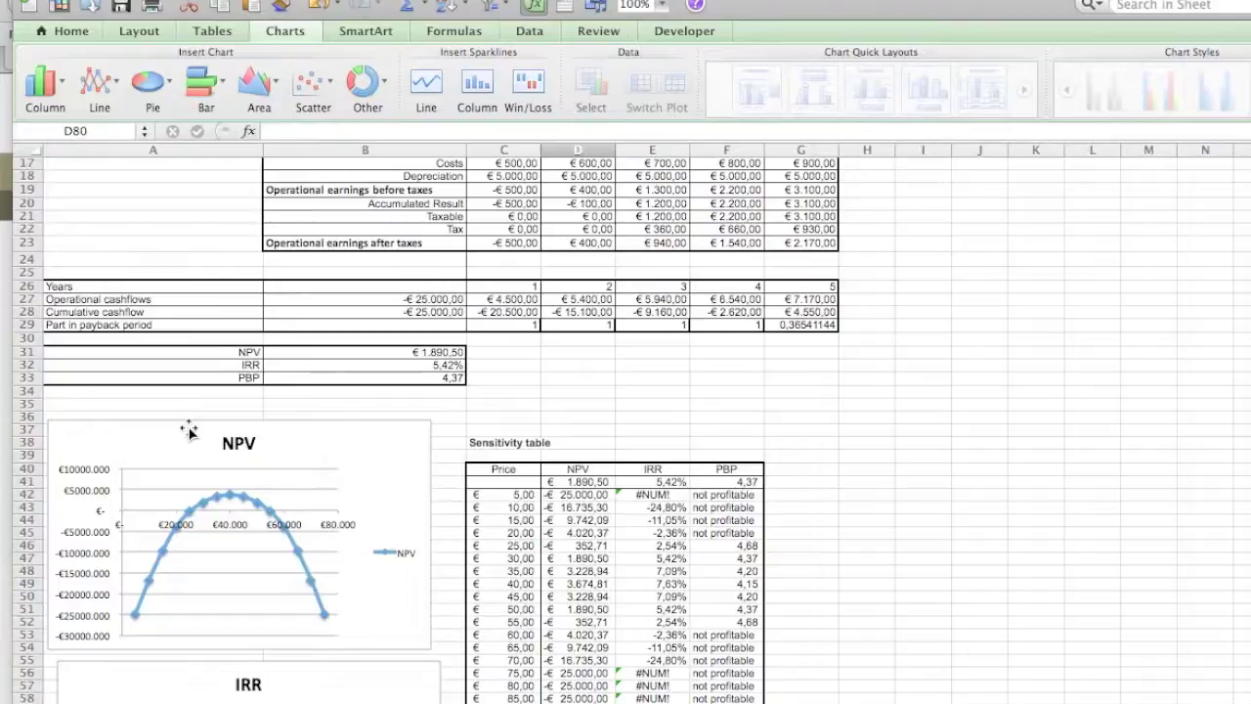
pyautogui.scroll(-6, 189, 430)
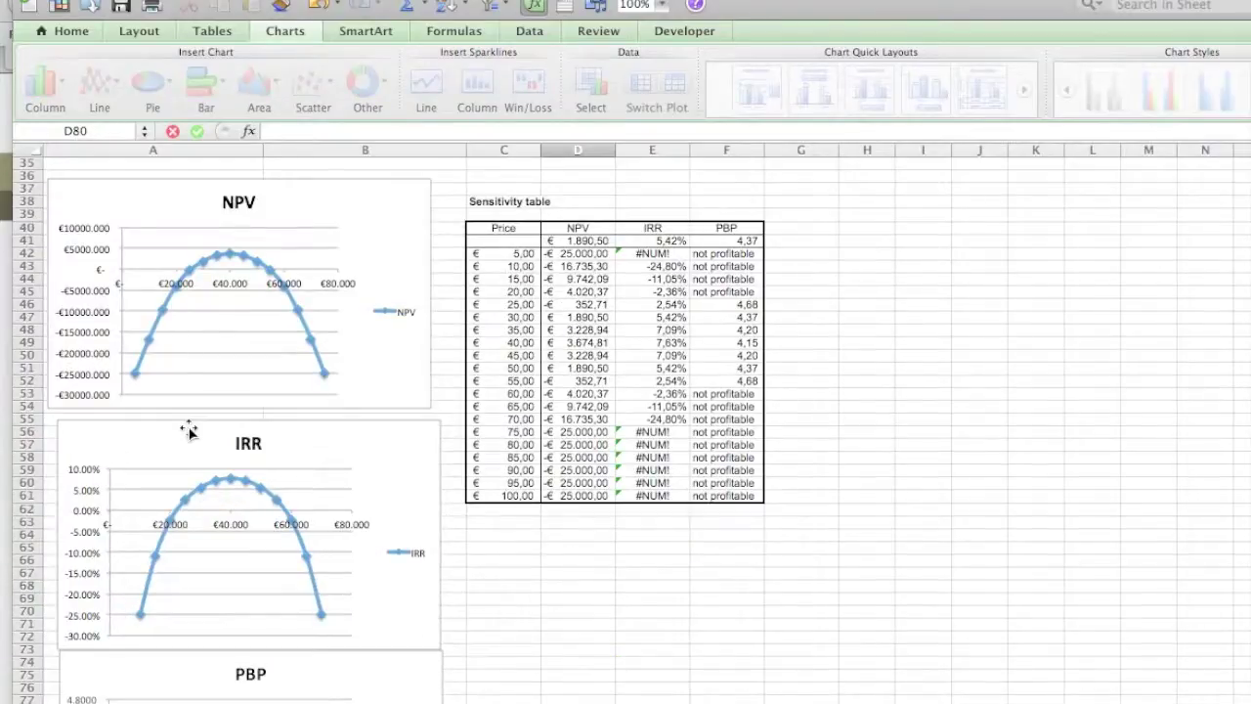